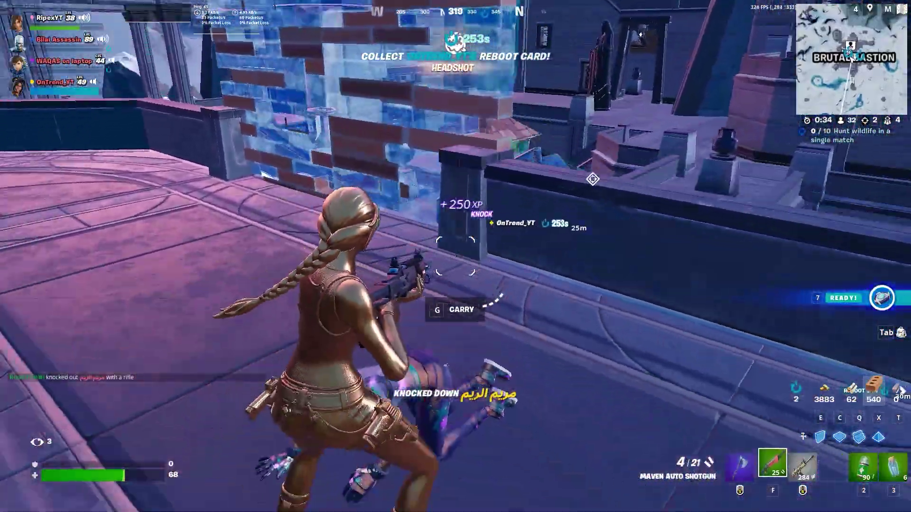
pyautogui.click(456, 256)
pyautogui.click(455, 257)
pyautogui.press('f')
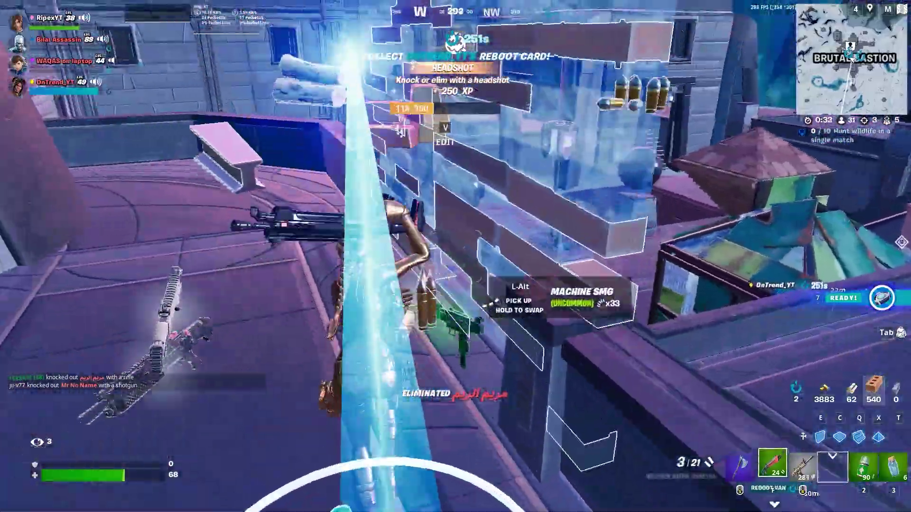
pyautogui.press('r')
pyautogui.press('r')
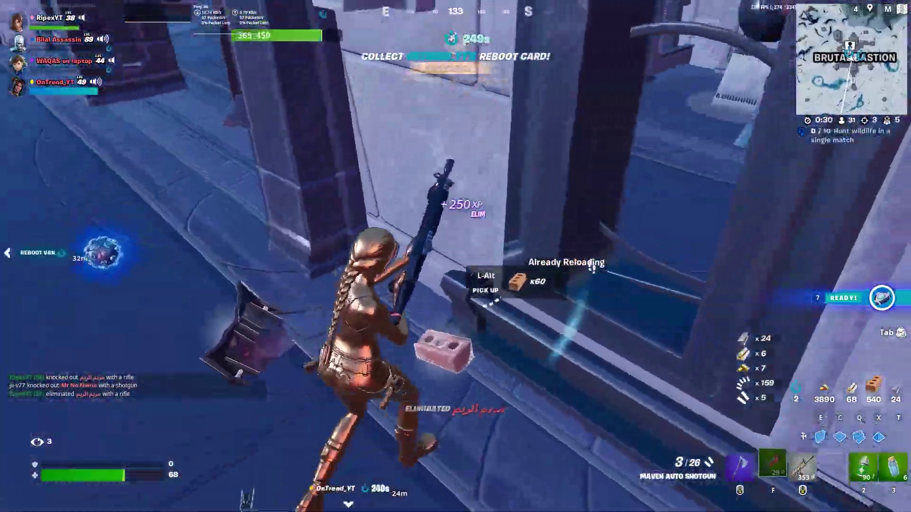
pyautogui.press('q')
pyautogui.click(456, 257)
pyautogui.press('f')
pyautogui.press('e')
pyautogui.click(456, 256)
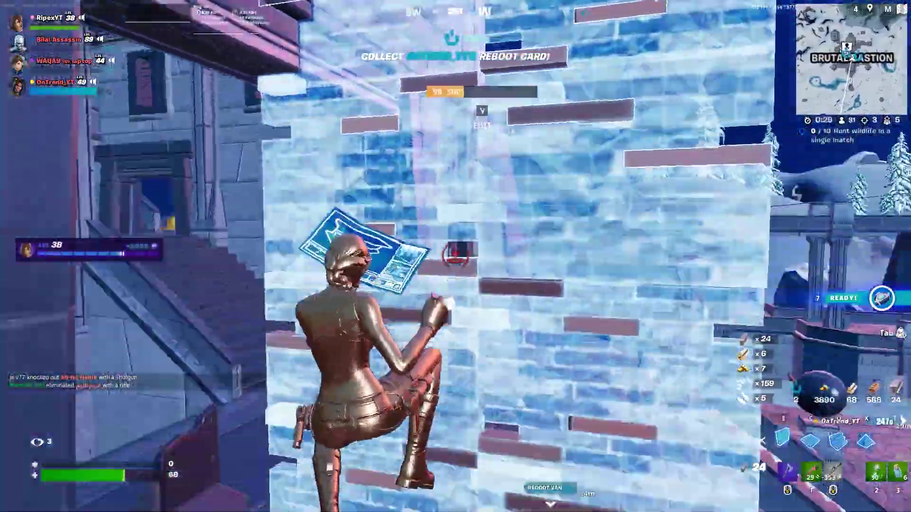
pyautogui.press('q')
pyautogui.click(456, 257)
pyautogui.press('f')
pyautogui.press('e')
pyautogui.click(456, 256)
pyautogui.press('f')
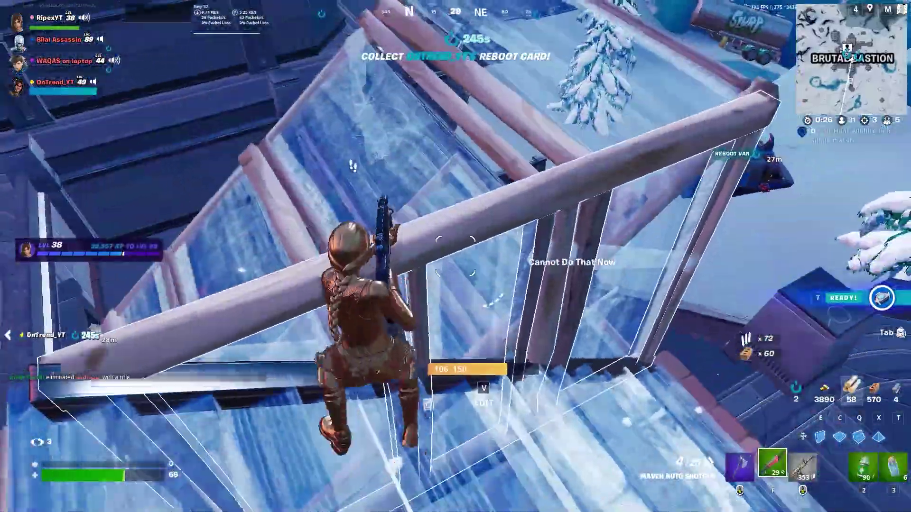
pyautogui.press('q')
pyautogui.click(456, 257)
pyautogui.press('f')
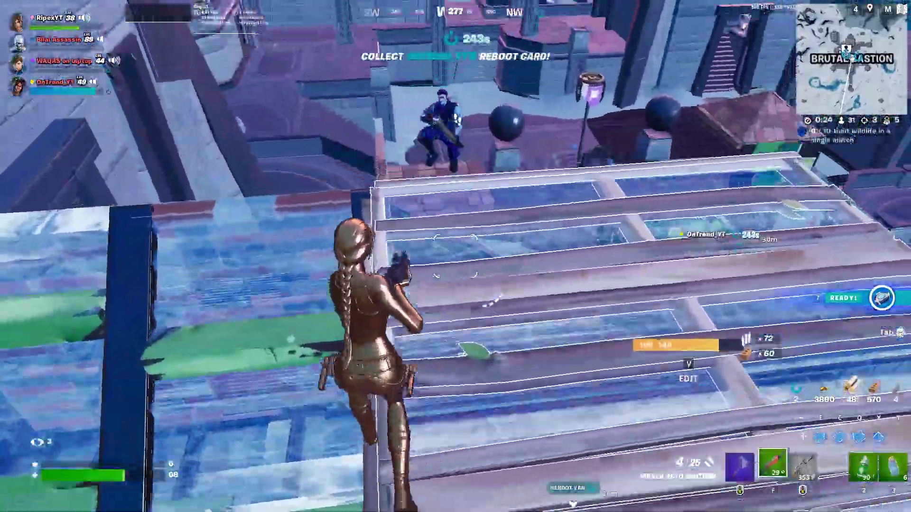
pyautogui.click(455, 257)
pyautogui.press('q')
pyautogui.click(455, 256)
pyautogui.press('f')
pyautogui.click(456, 256)
pyautogui.press('q')
pyautogui.click(456, 256)
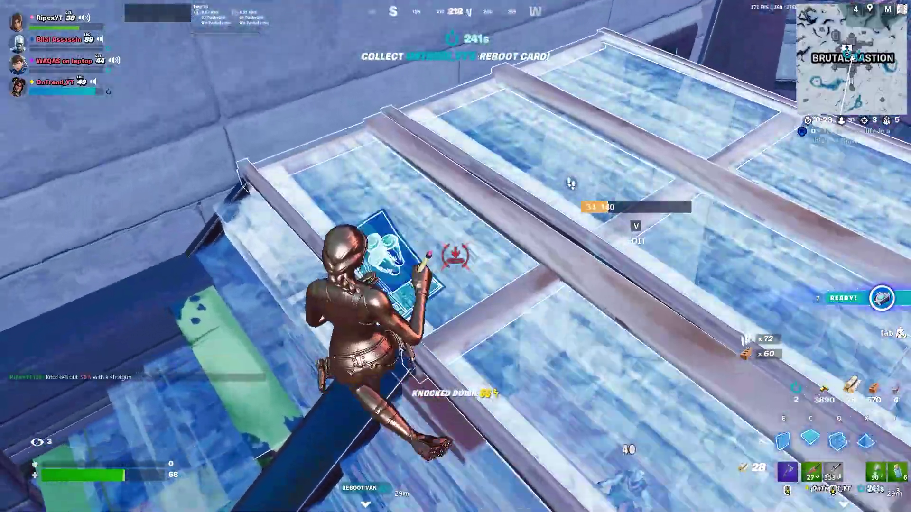
pyautogui.press('f')
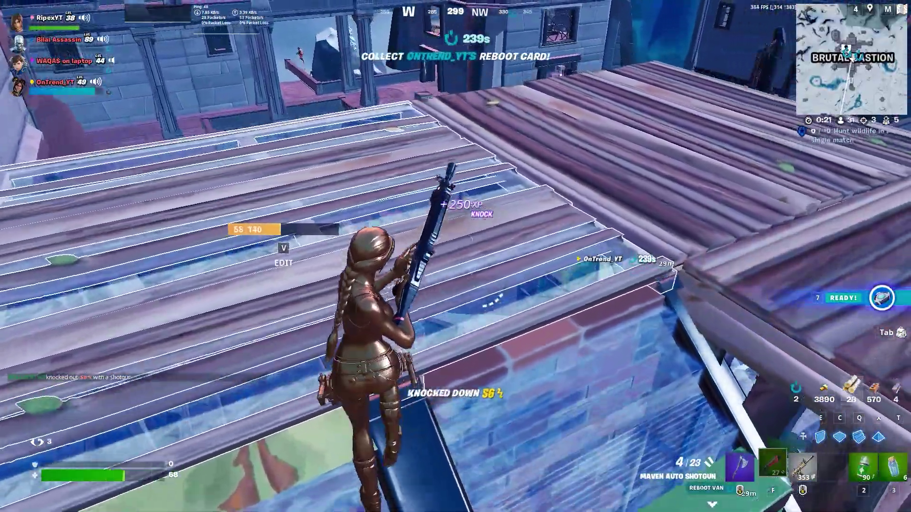
pyautogui.press('w')
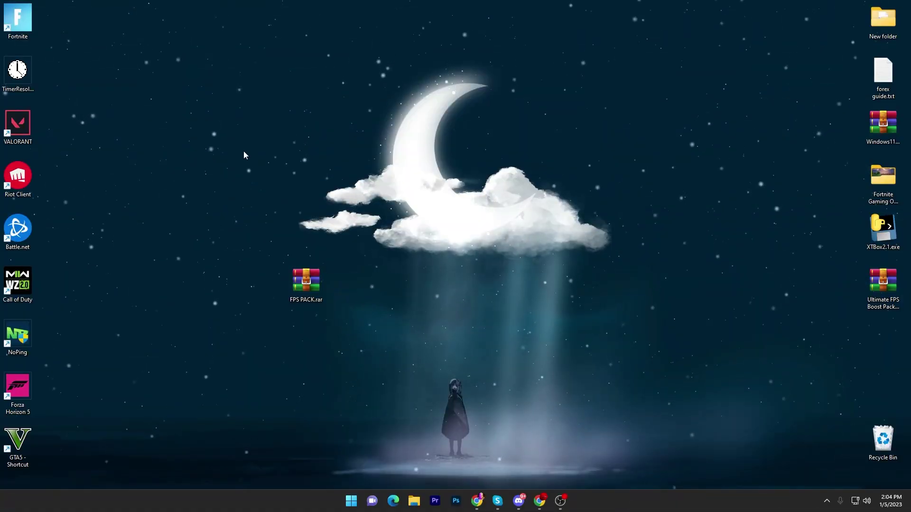
pyautogui.moveTo(281, 254); pyautogui.dragTo(383, 340)
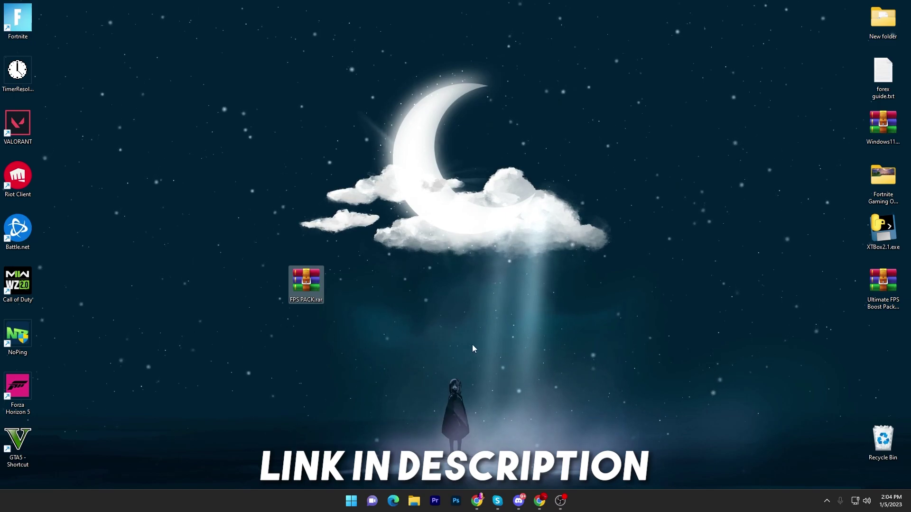
# Switch to Chrome, search UPTO Packs for "Fortnite FPS Boost LOW END PC & LAPTOPS (Get Max FPS & 0 Delay)" and open the matching post
pyautogui.click(541, 501)
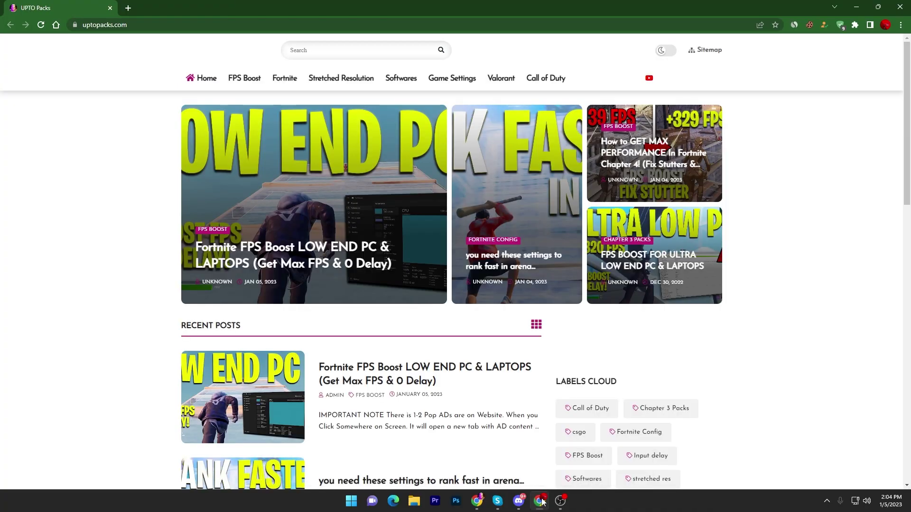
pyautogui.click(246, 83)
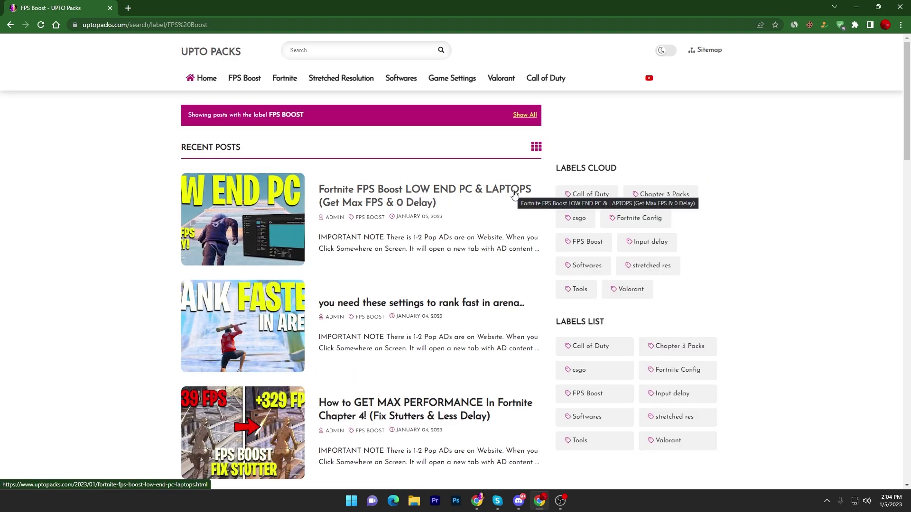
pyautogui.click(310, 45)
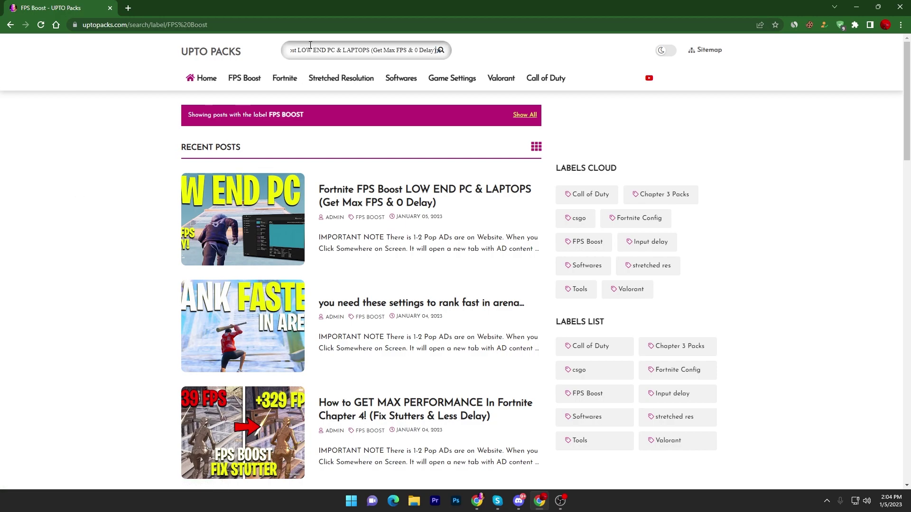
pyautogui.click(440, 52)
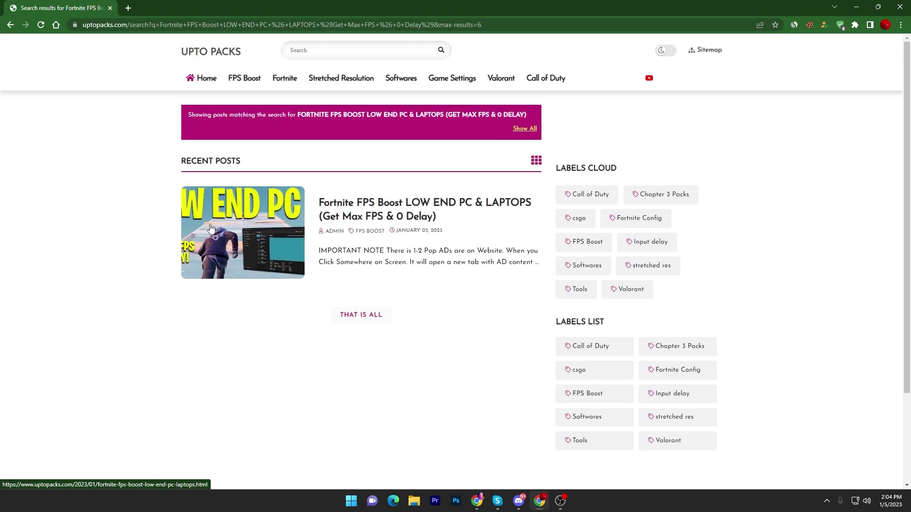
pyautogui.click(254, 223)
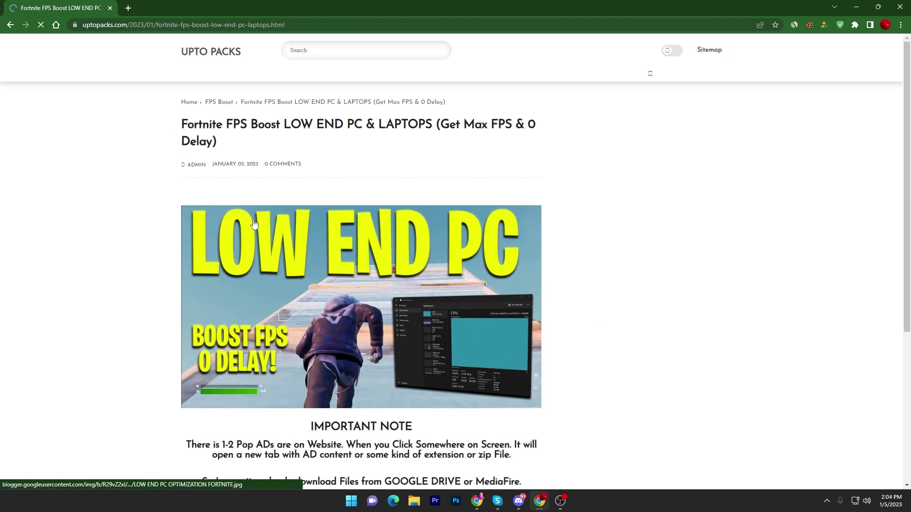
# Unlock the post's Rekonise link to reach the MediaFire page for FPS PACK.rar, and minimize the browser
pyautogui.scroll(-5, 259, 225)
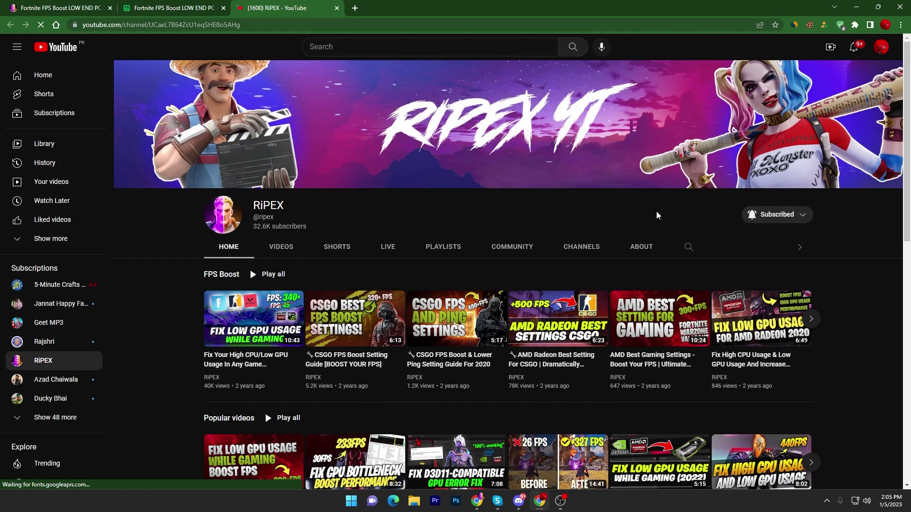
pyautogui.click(337, 8)
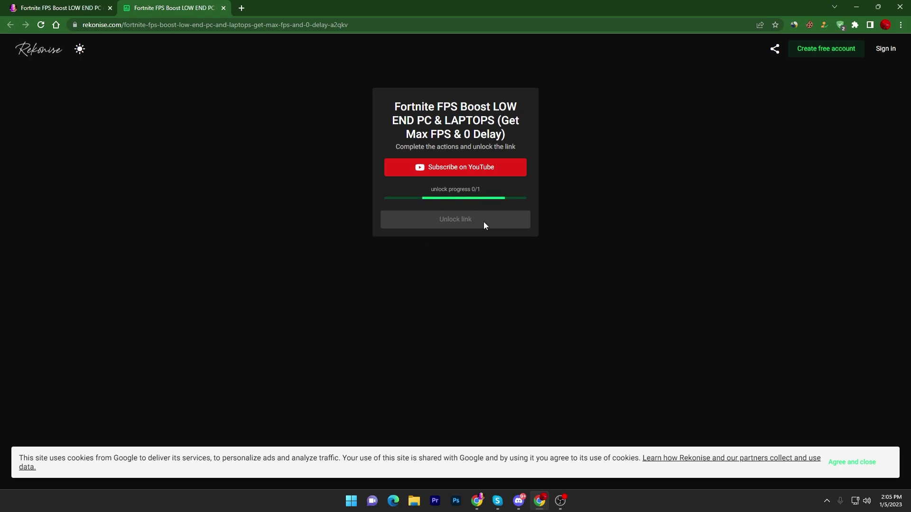
pyautogui.click(459, 221)
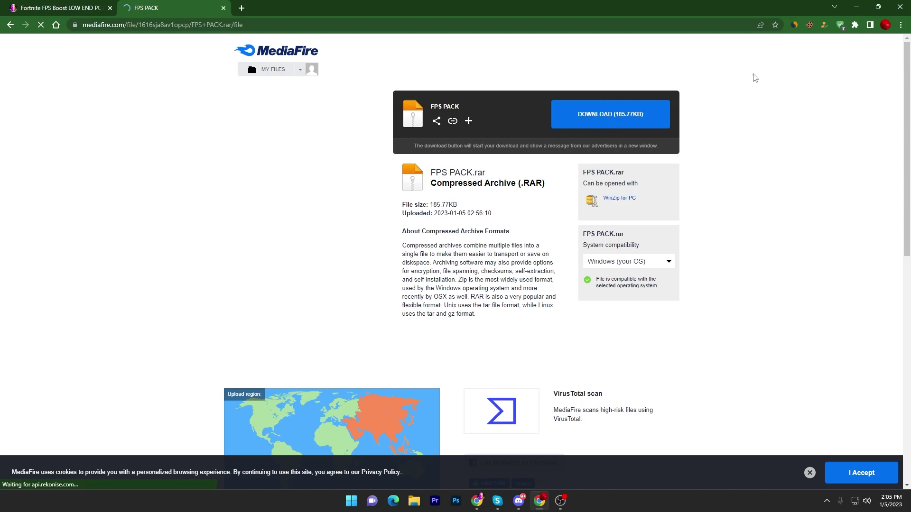
pyautogui.click(854, 6)
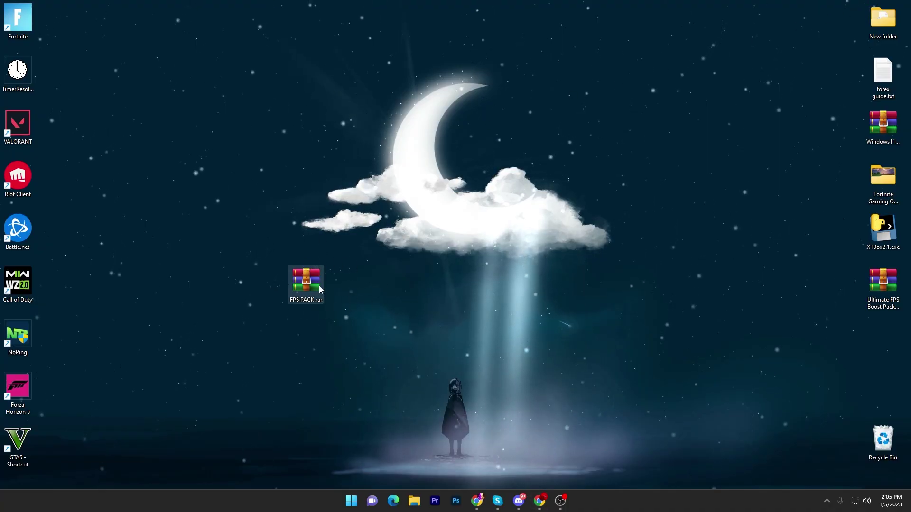
# Extract the FPS PACK folder from FPS PACK.rar onto the desktop, and close WinRAR
pyautogui.doubleClick(309, 281)
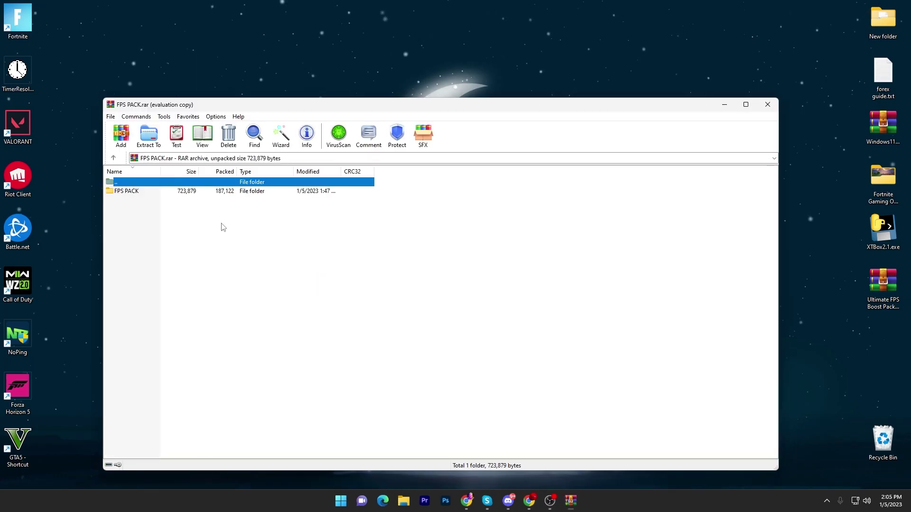
pyautogui.click(159, 191)
pyautogui.moveTo(398, 42); pyautogui.dragTo(436, 53)
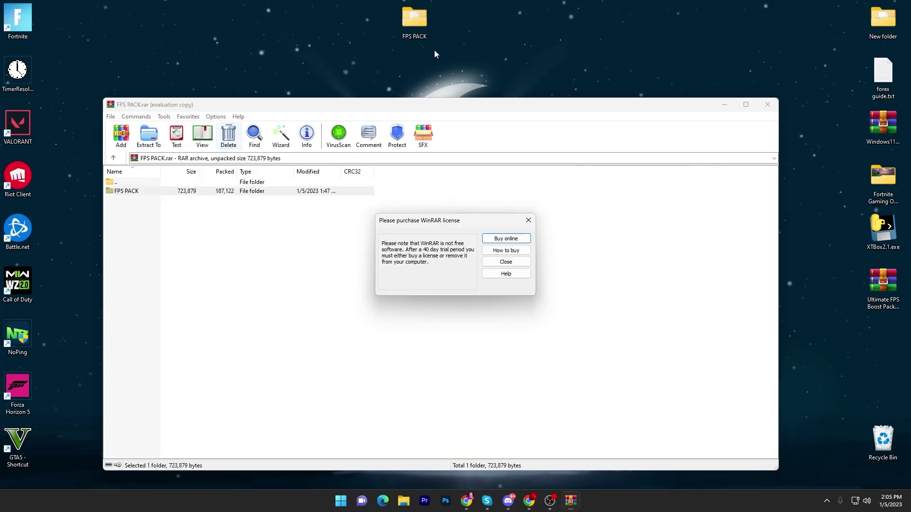
pyautogui.click(528, 219)
pyautogui.click(772, 110)
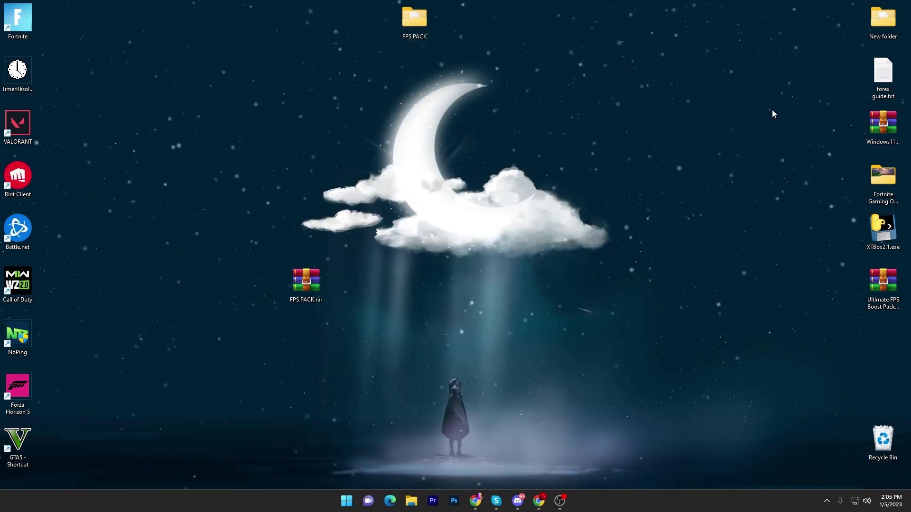
# Move FPS PACK.rar to just above the Recycle Bin, and open the extracted FPS PACK folder from the archive's former place
pyautogui.moveTo(311, 275); pyautogui.dragTo(889, 374)
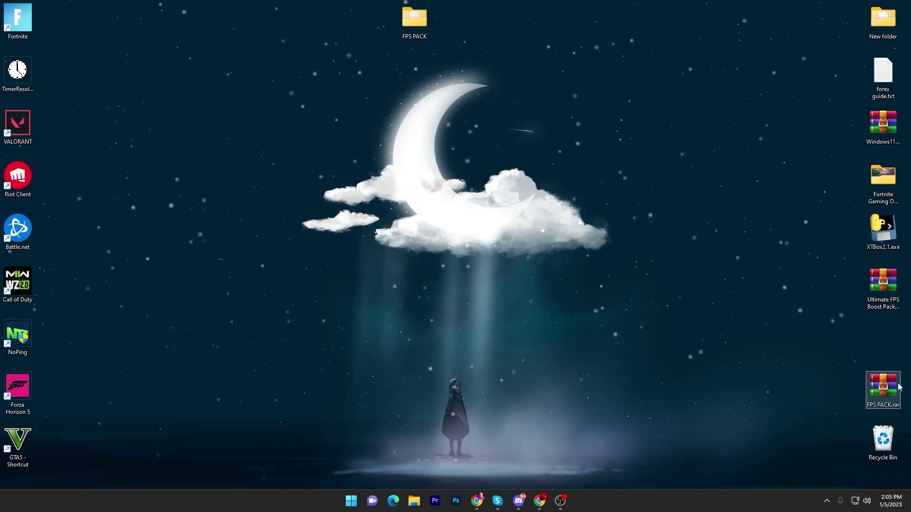
pyautogui.moveTo(415, 21); pyautogui.dragTo(286, 311)
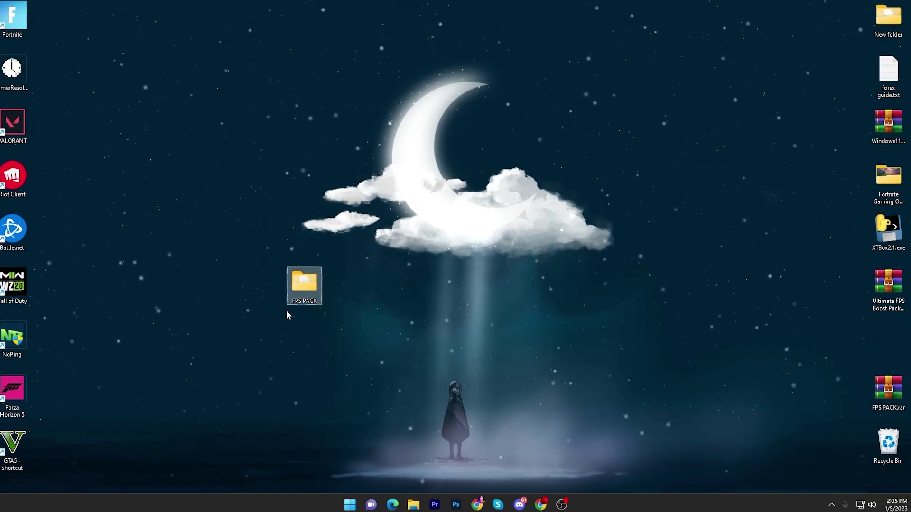
pyautogui.doubleClick(292, 284)
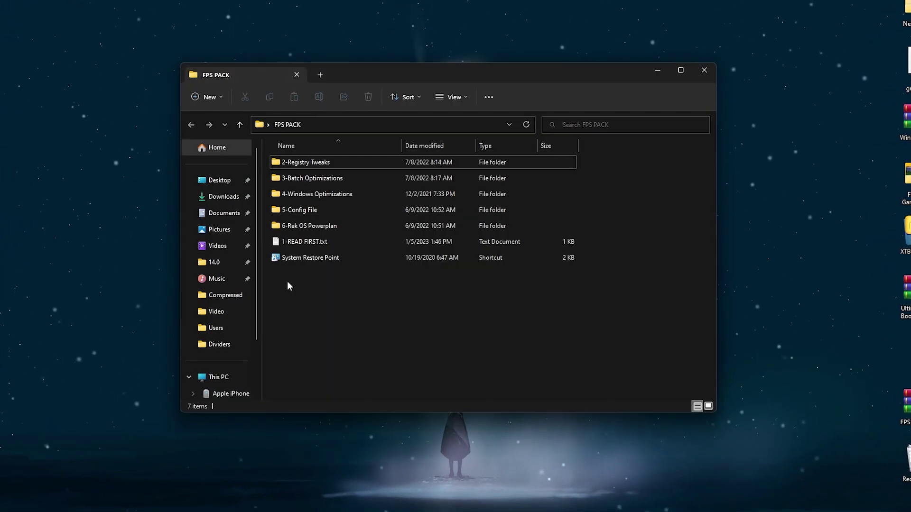
pyautogui.moveTo(327, 284); pyautogui.dragTo(604, 138)
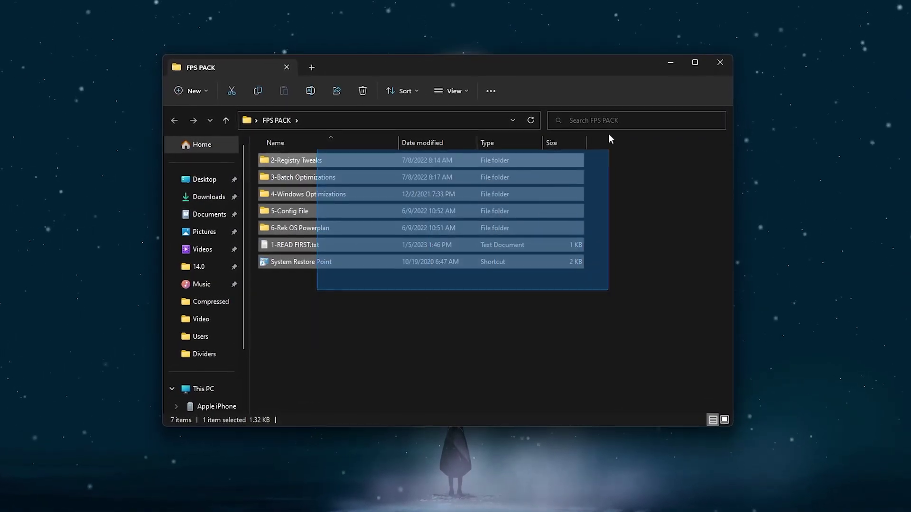
pyautogui.click(480, 353)
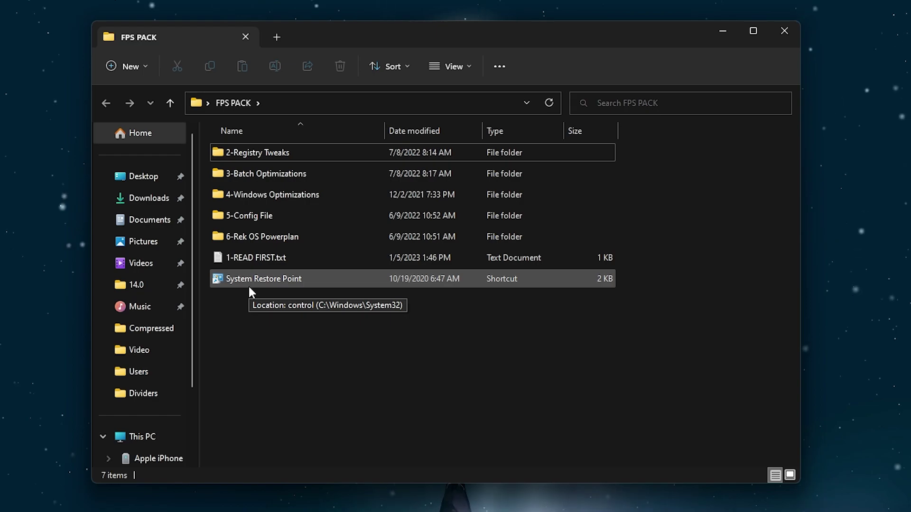
# Open the System Restore Point shortcut and turn on system protection for New Volume (D:) with 7% maximum disk usage
pyautogui.doubleClick(252, 279)
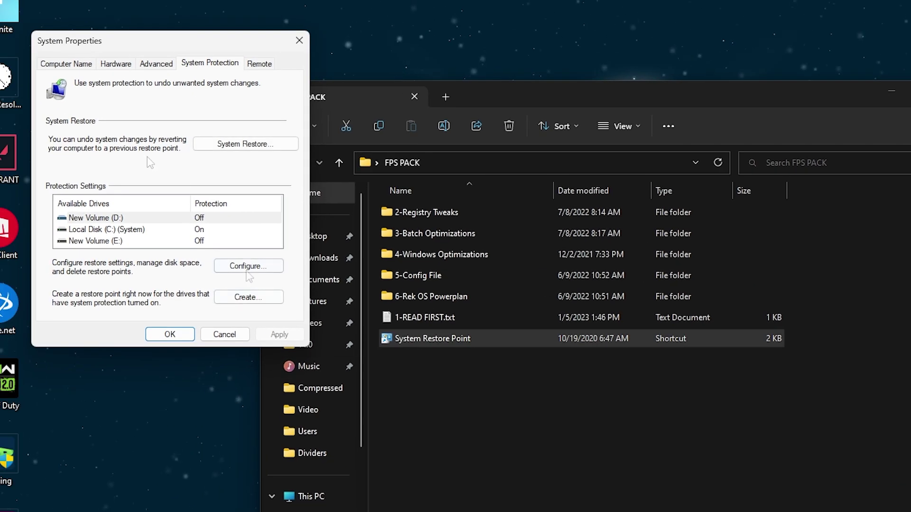
pyautogui.click(152, 236)
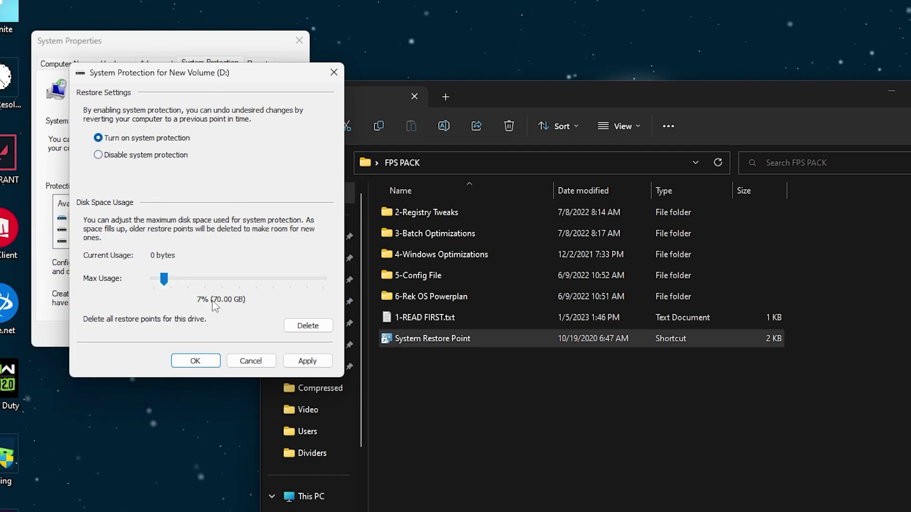
pyautogui.click(195, 361)
# Bring up the dialog for creating a restore point, and close it together with System Properties
pyautogui.click(244, 299)
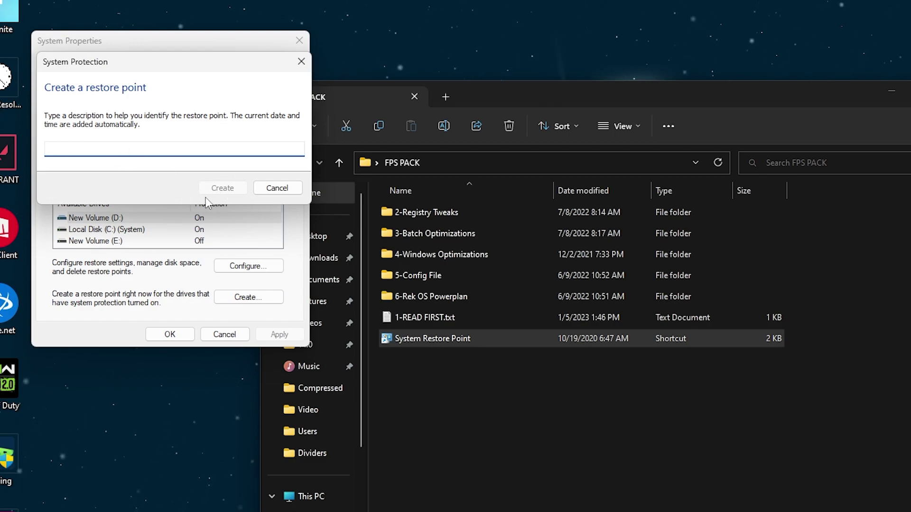
pyautogui.click(301, 61)
pyautogui.click(299, 40)
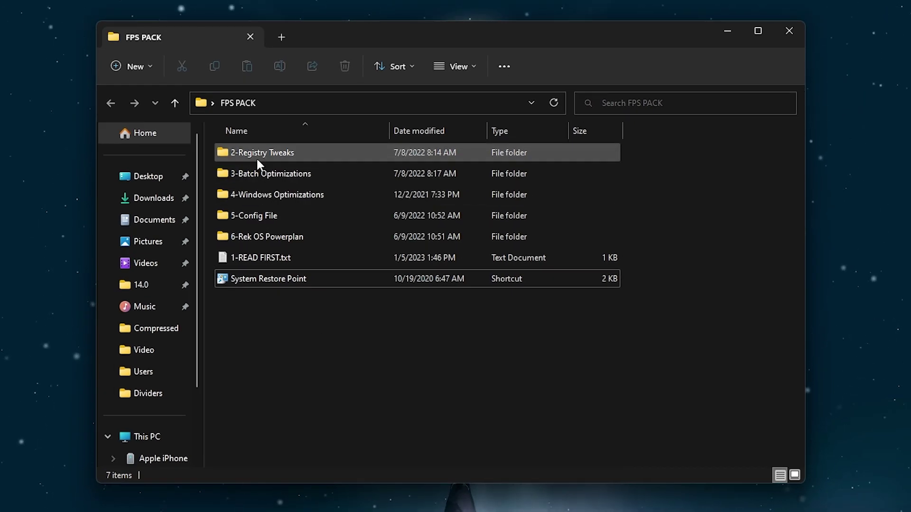
# Open the 2-Registry Tweaks folder, read the instructions in 1-READ.txt, and close the text file
pyautogui.doubleClick(335, 153)
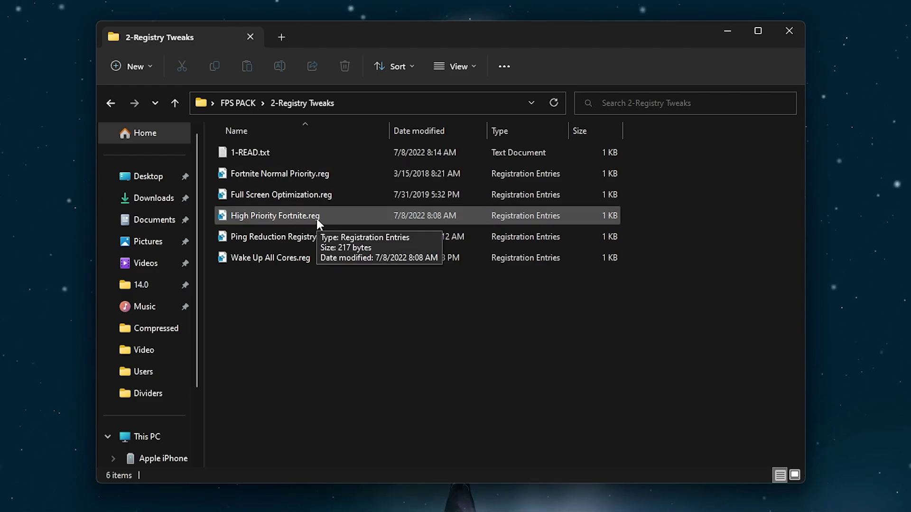
pyautogui.click(276, 157)
pyautogui.doubleClick(276, 157)
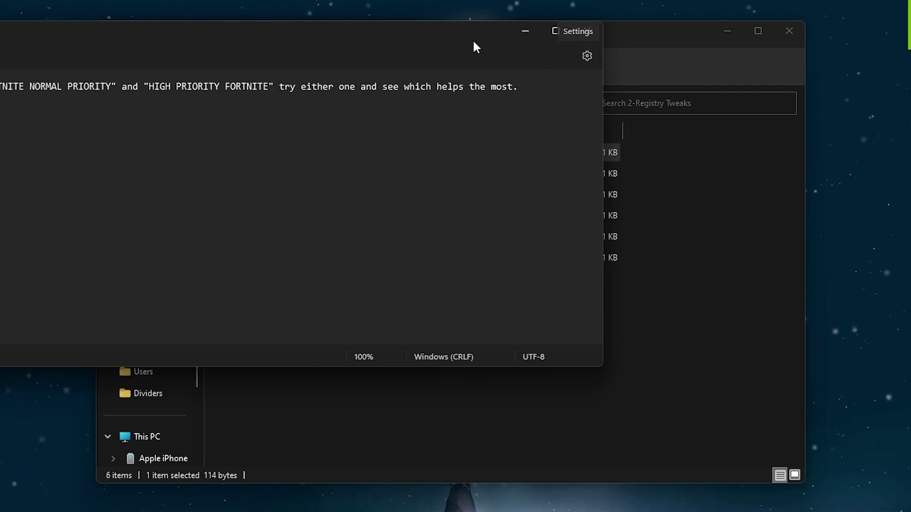
pyautogui.click(586, 31)
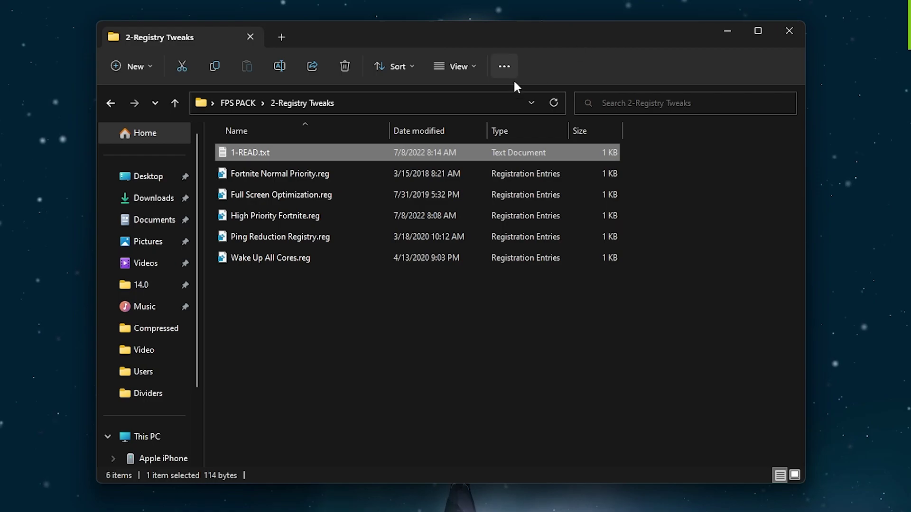
# Merge Fortnite Normal Priority.reg into the Windows registry
pyautogui.doubleClick(270, 175)
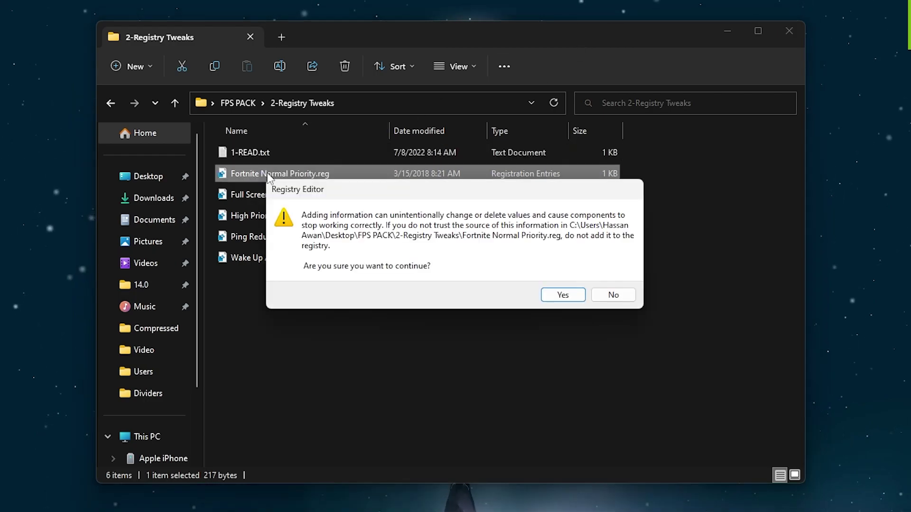
pyautogui.click(569, 299)
pyautogui.click(623, 276)
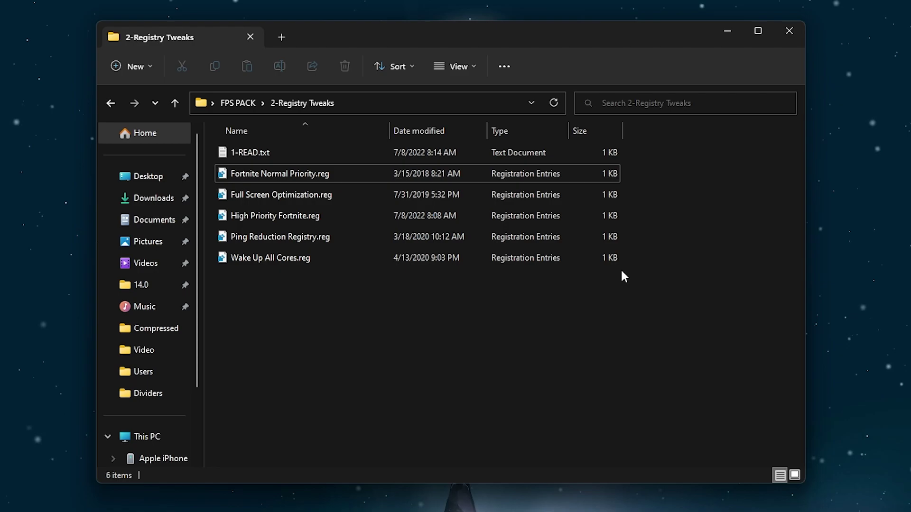
# Merge Full Screen Optimization.reg and Ping Reduction Registry.reg into the Windows registry
pyautogui.doubleClick(294, 195)
pyautogui.click(563, 294)
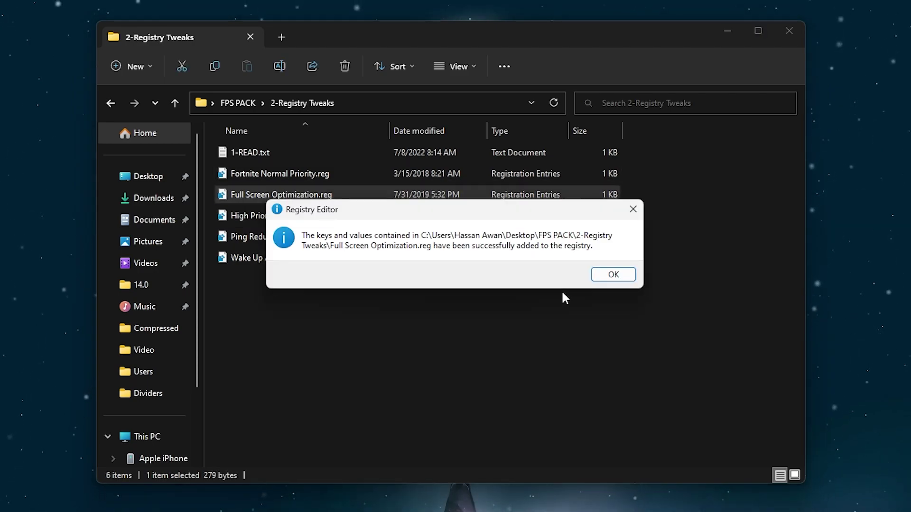
pyautogui.click(607, 277)
pyautogui.doubleClick(257, 236)
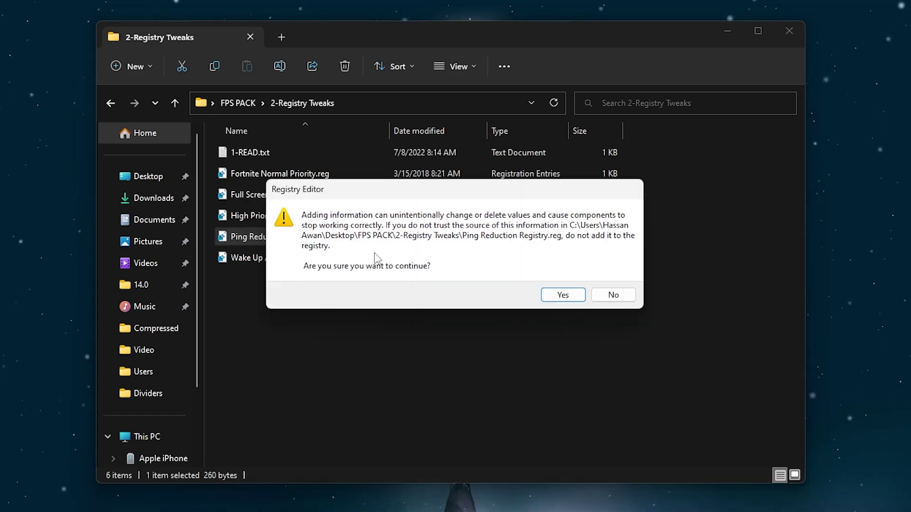
pyautogui.click(545, 295)
pyautogui.click(606, 272)
# Merge Wake Up All Cores.reg into the Windows registry
pyautogui.doubleClick(399, 259)
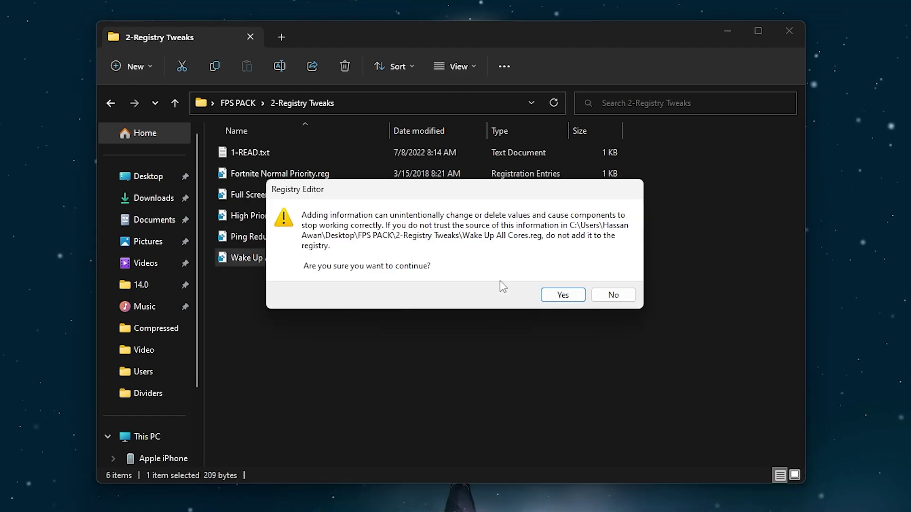
pyautogui.click(563, 294)
pyautogui.click(609, 275)
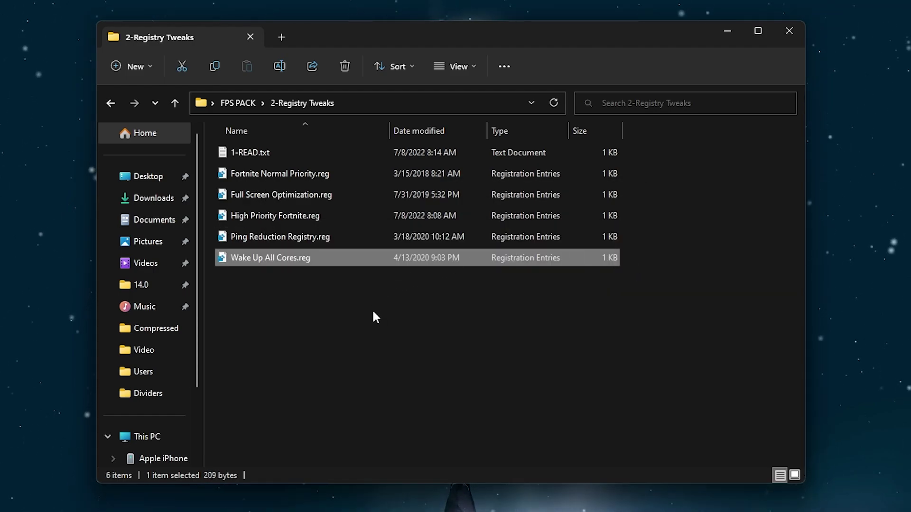
# Open the pack's 3-Batch Optimizations folder and run Clear DNS Cache (Ping Improve).cmd to completion
pyautogui.click(252, 102)
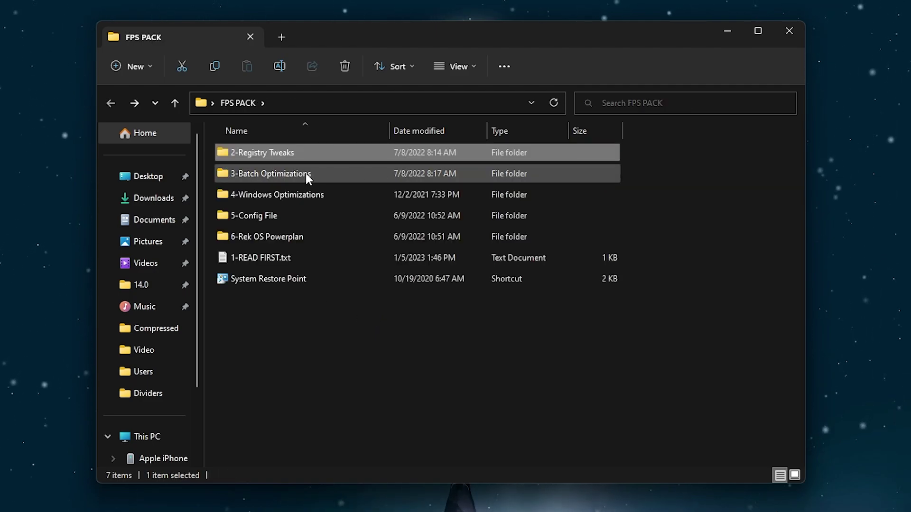
pyautogui.doubleClick(335, 172)
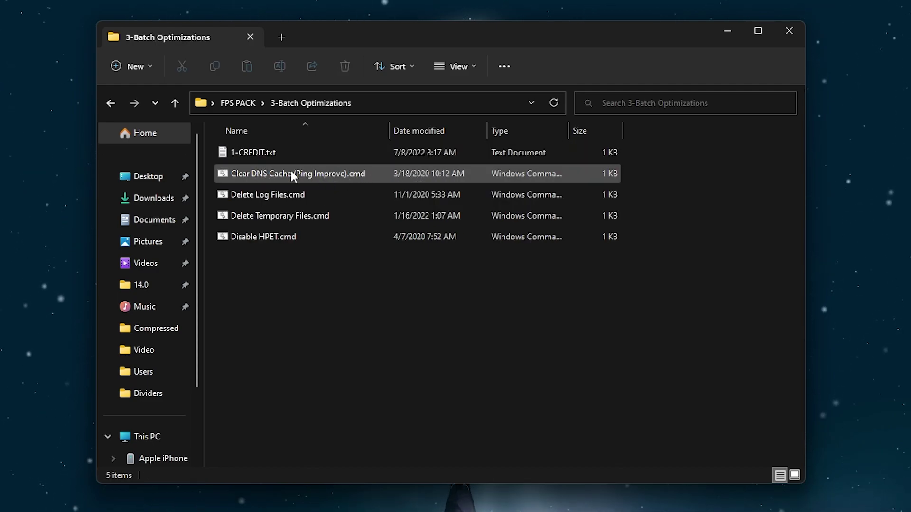
pyautogui.moveTo(252, 285); pyautogui.dragTo(583, 191)
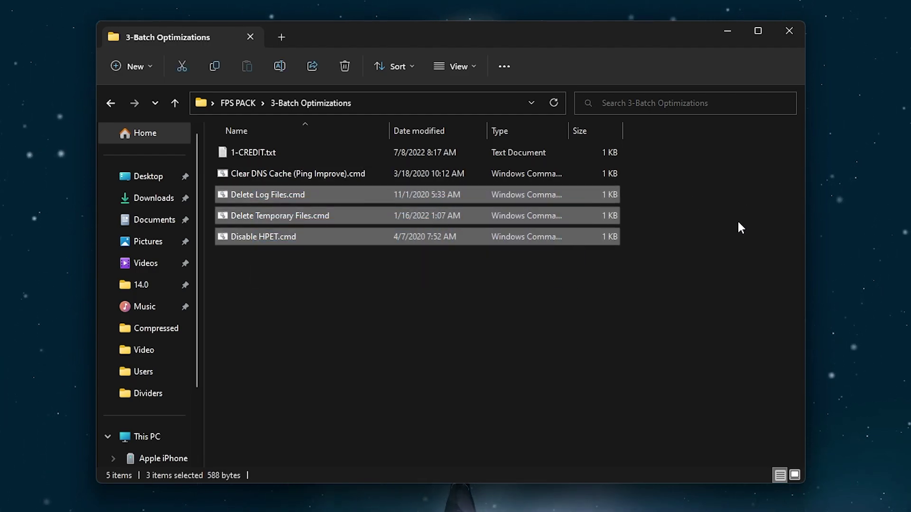
pyautogui.doubleClick(257, 176)
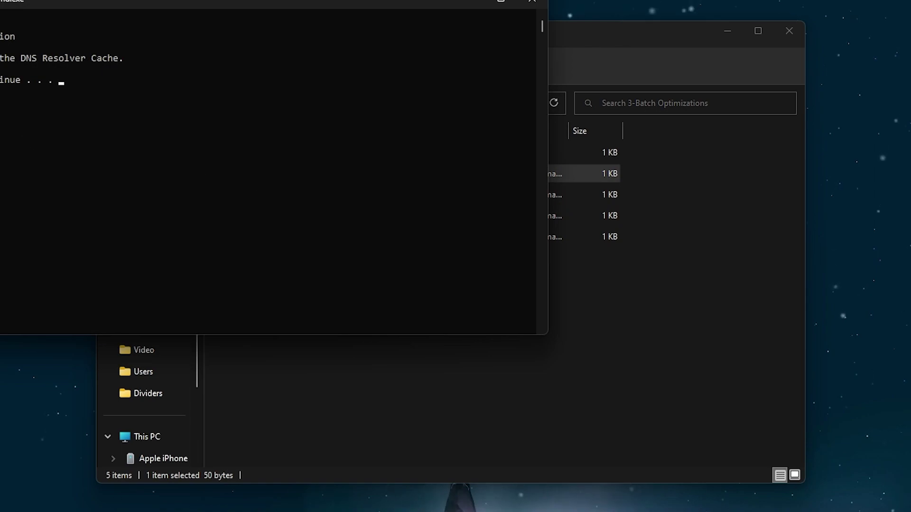
pyautogui.press('Return')
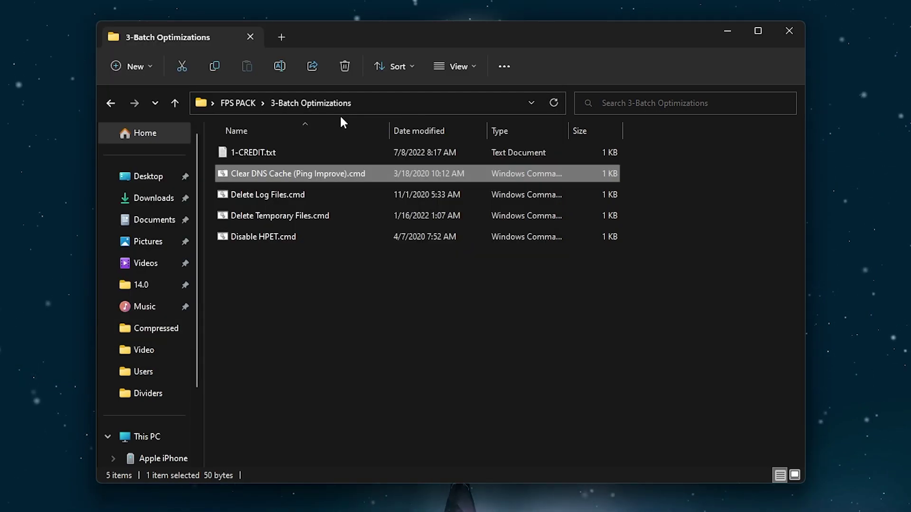
# Open the 4-Windows Optimizations folder and look over its eight registry files
pyautogui.moveTo(351, 308); pyautogui.dragTo(667, 166)
pyautogui.hotkey('alt', 'Left')
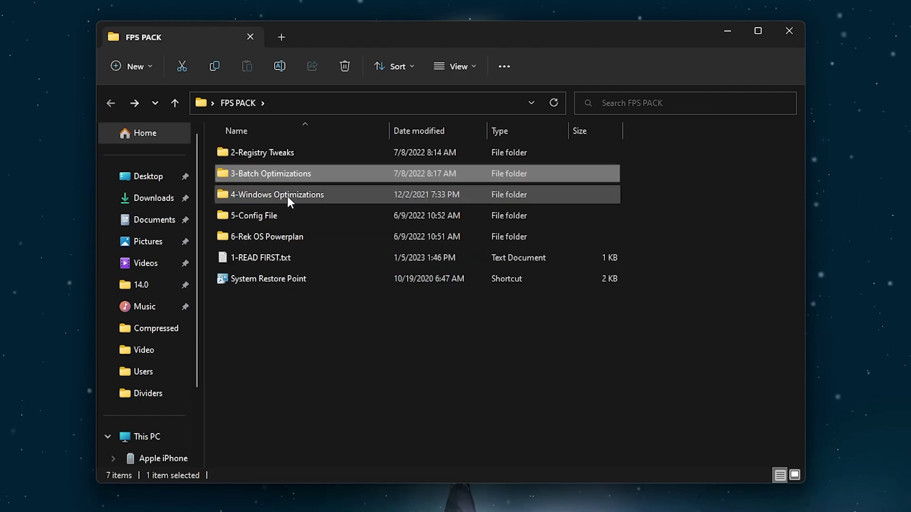
pyautogui.doubleClick(351, 195)
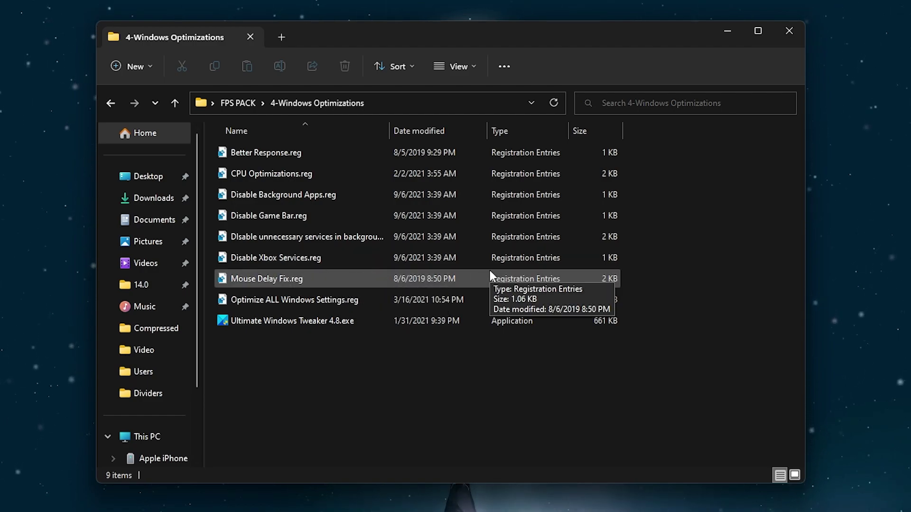
pyautogui.moveTo(498, 307); pyautogui.dragTo(328, 142)
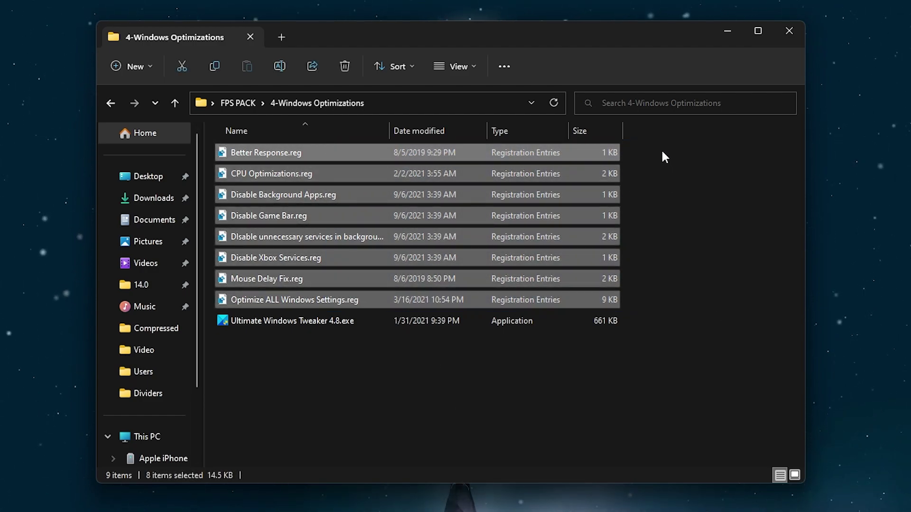
pyautogui.moveTo(663, 156); pyautogui.dragTo(216, 314)
# Copy GameUserSettings.ini from 5-Config File\FortniteGame\Saved\Config\WindowsClient in the FPS PACK folder
pyautogui.hotkey('alt', 'Left')
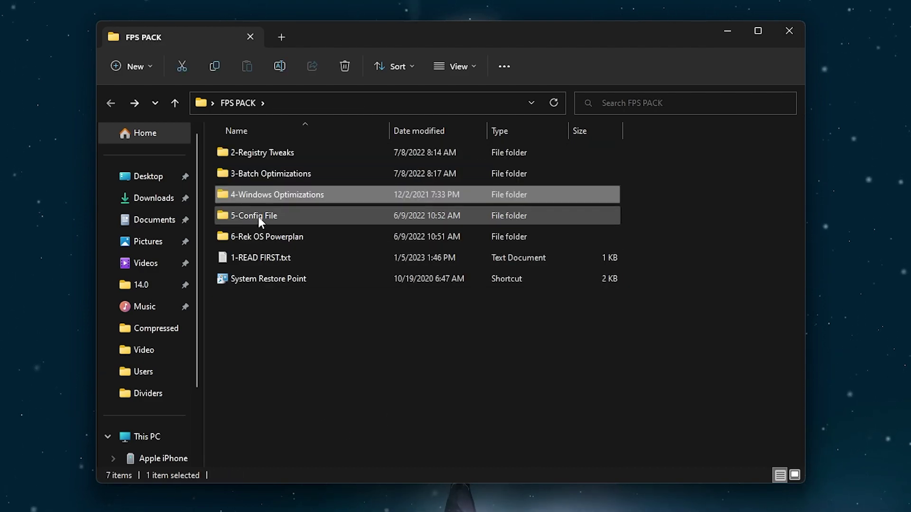
pyautogui.doubleClick(258, 214)
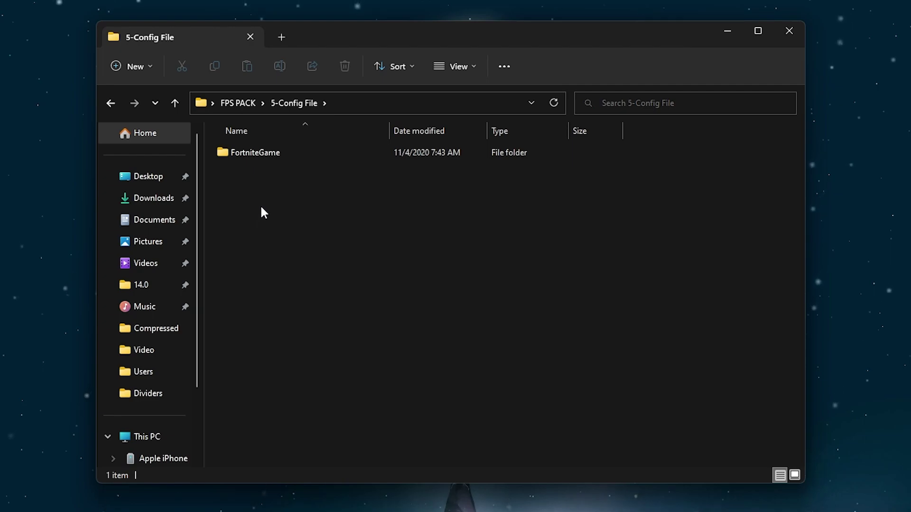
pyautogui.doubleClick(264, 158)
pyautogui.doubleClick(264, 158)
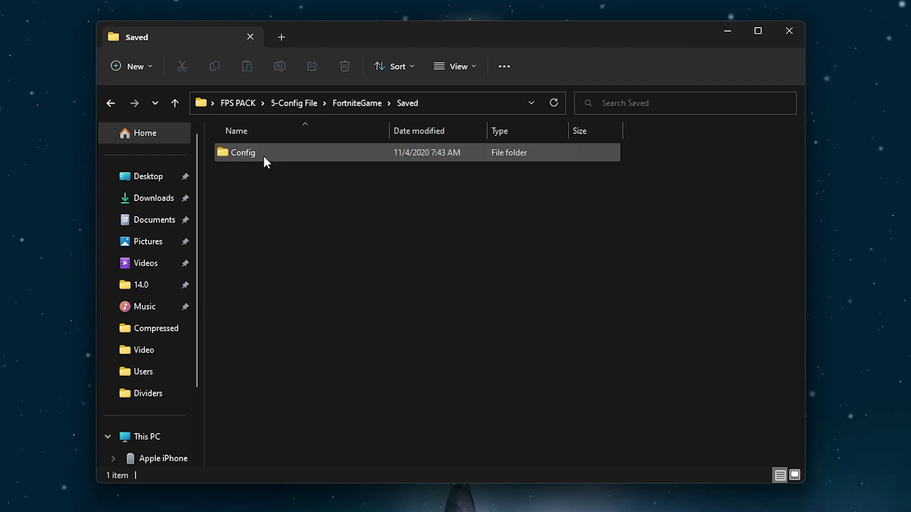
pyautogui.click(263, 159)
pyautogui.doubleClick(264, 158)
pyautogui.doubleClick(264, 158)
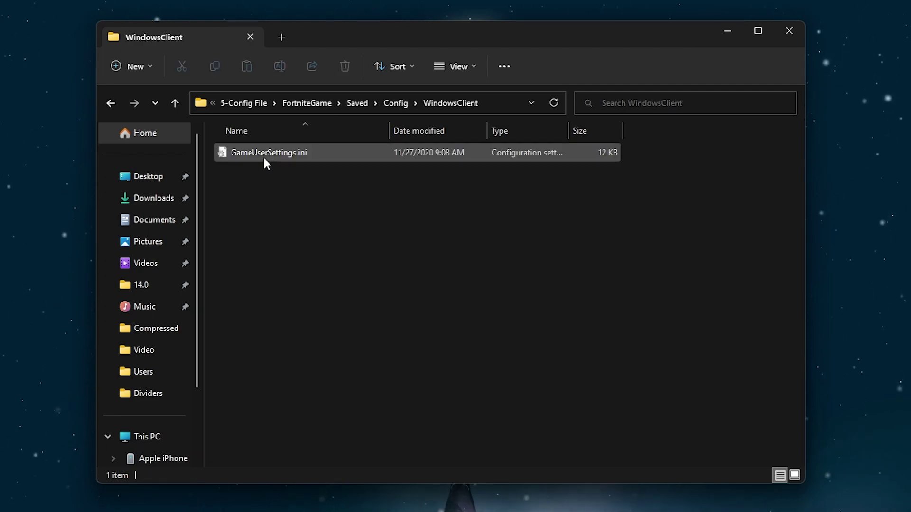
pyautogui.rightClick(263, 155)
pyautogui.click(326, 397)
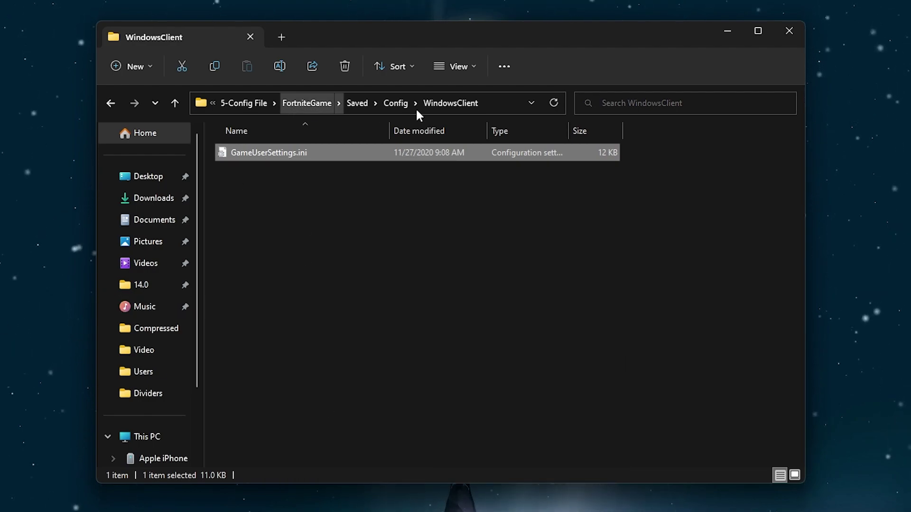
# Go to %appdata% and from there to AppData\Local\FortniteGame\Saved\Config\WindowsClient
pyautogui.click(509, 102)
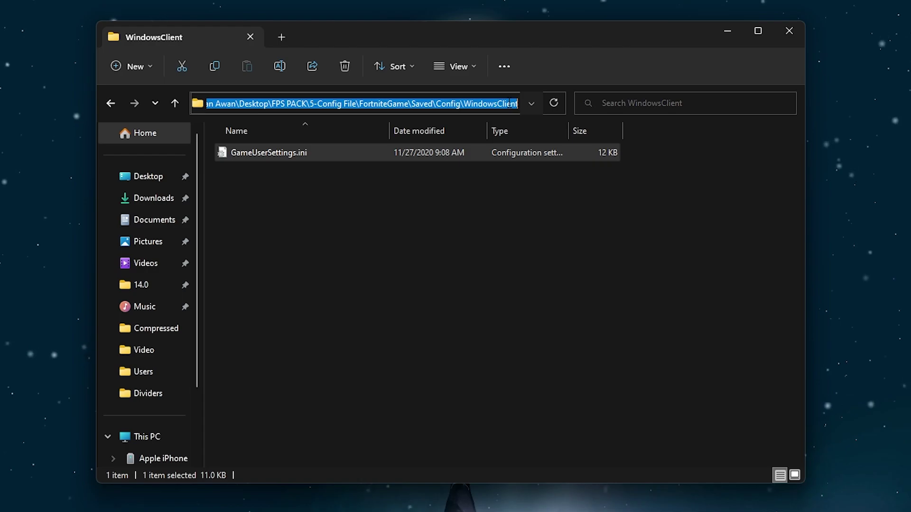
pyautogui.write('%appdata%')
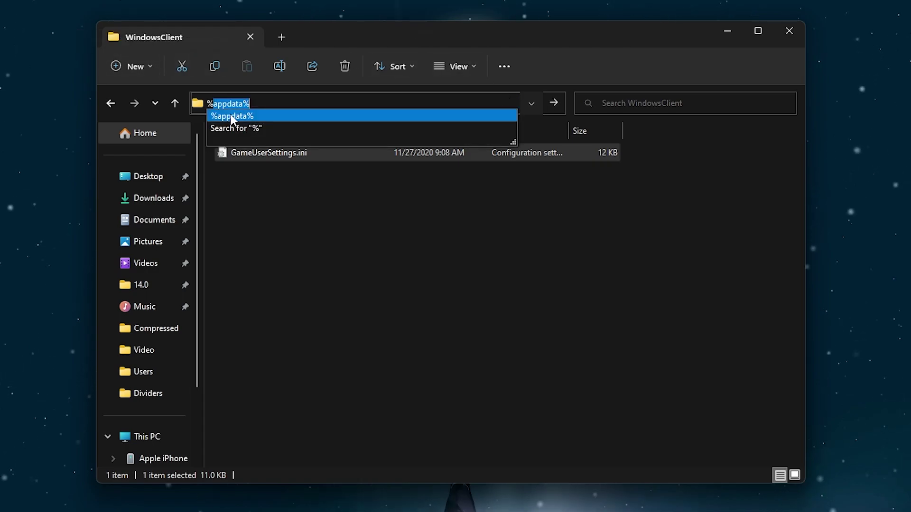
pyautogui.click(232, 116)
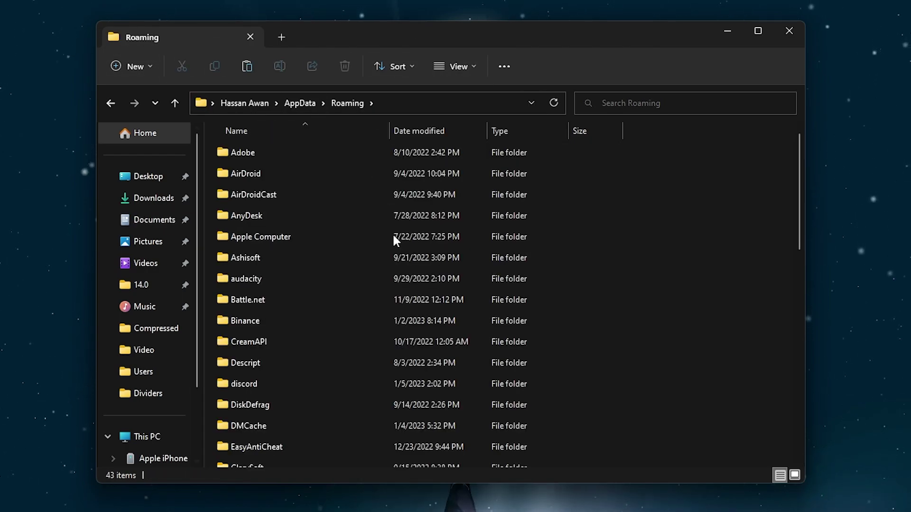
pyautogui.click(283, 105)
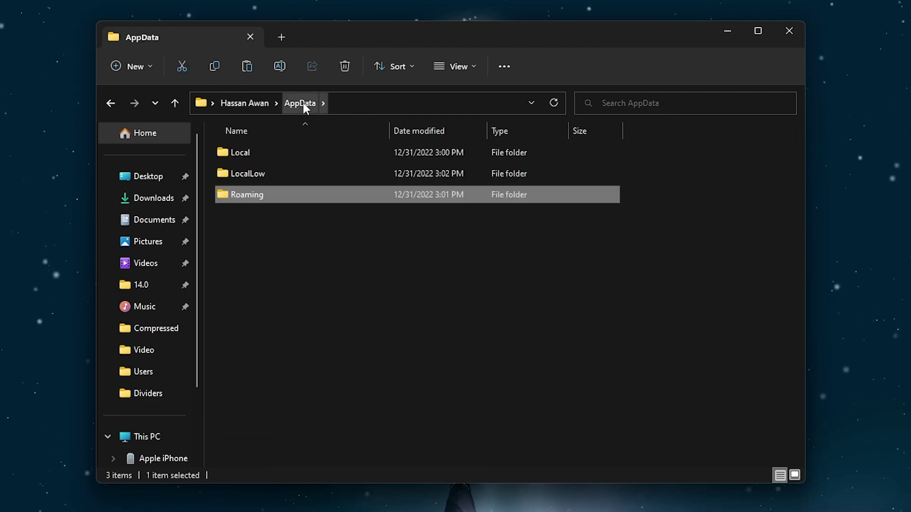
pyautogui.doubleClick(244, 149)
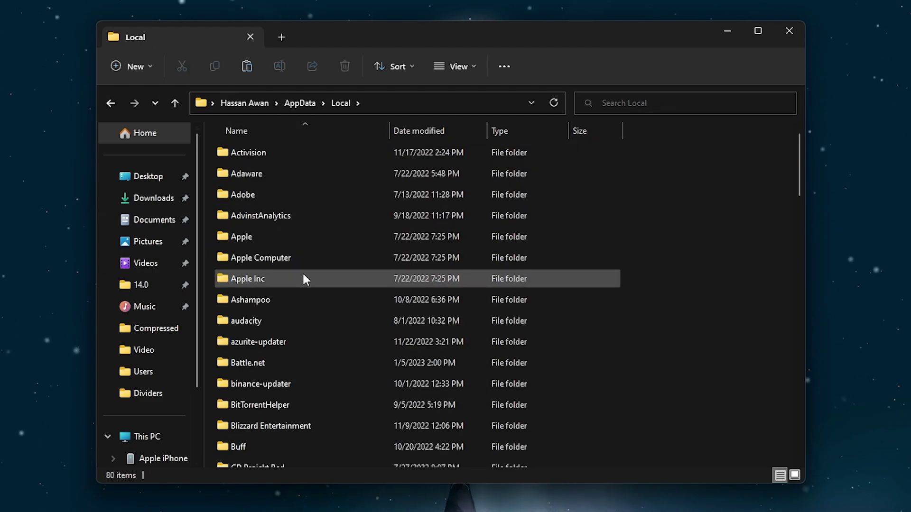
pyautogui.press('f')
pyautogui.doubleClick(264, 153)
pyautogui.doubleClick(259, 152)
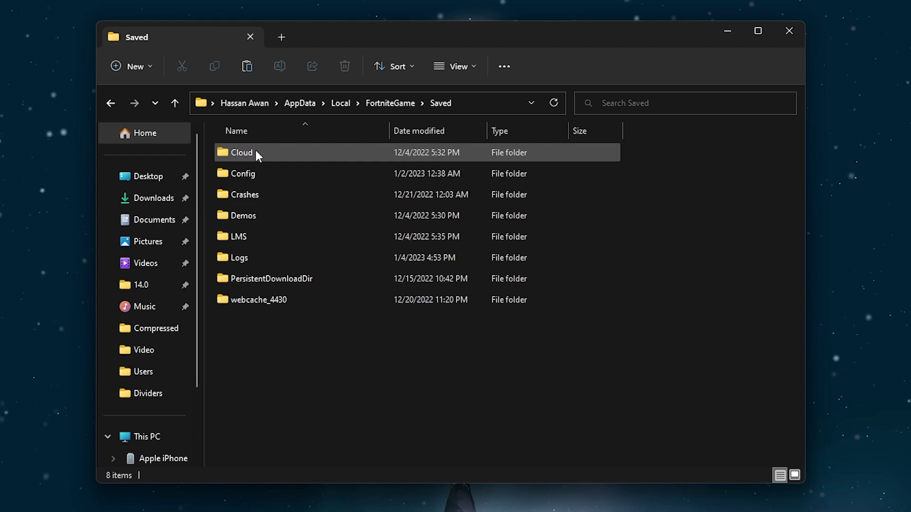
pyautogui.doubleClick(244, 169)
pyautogui.doubleClick(245, 170)
# Try to paste the copied GameUserSettings.ini into Fortnite's WindowsClient folder, and dismiss the file replacement dialog
pyautogui.rightClick(262, 185)
pyautogui.click(301, 277)
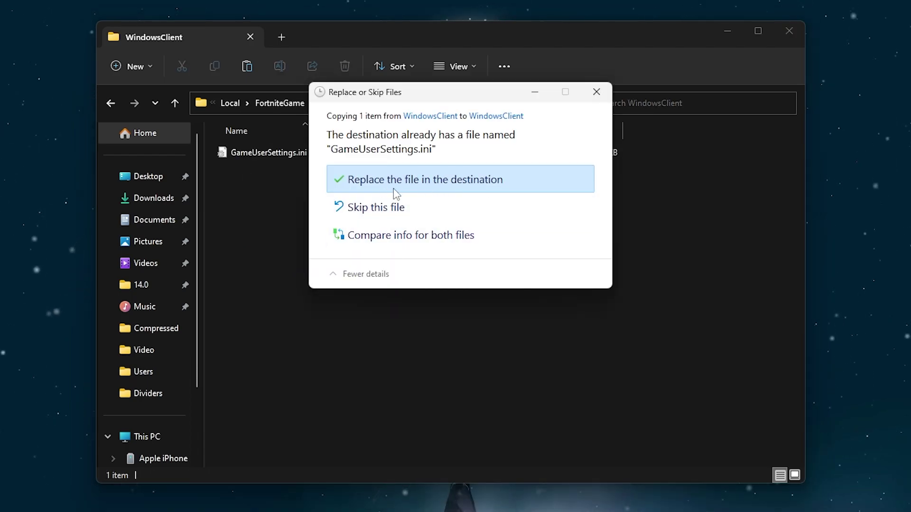
pyautogui.click(607, 92)
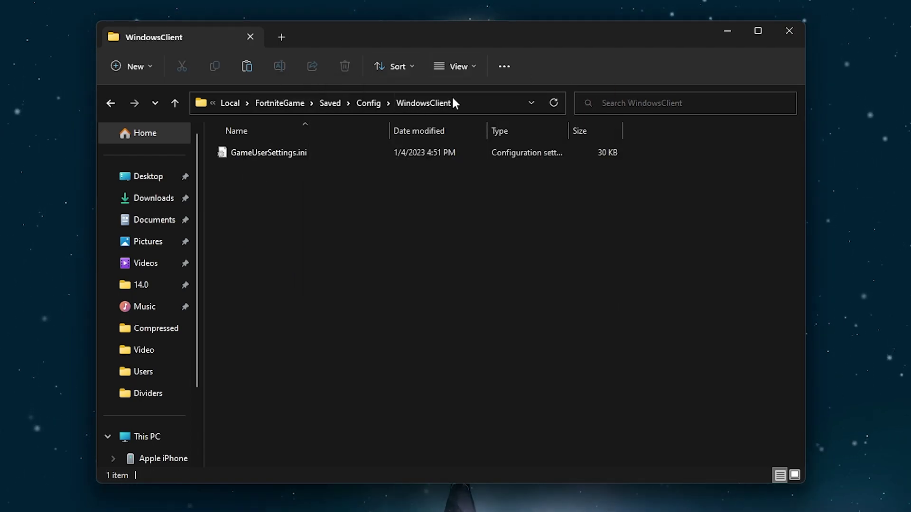
# Close the WindowsClient window, look over the FPS PACK folder on the desktop, and close it
pyautogui.click(789, 31)
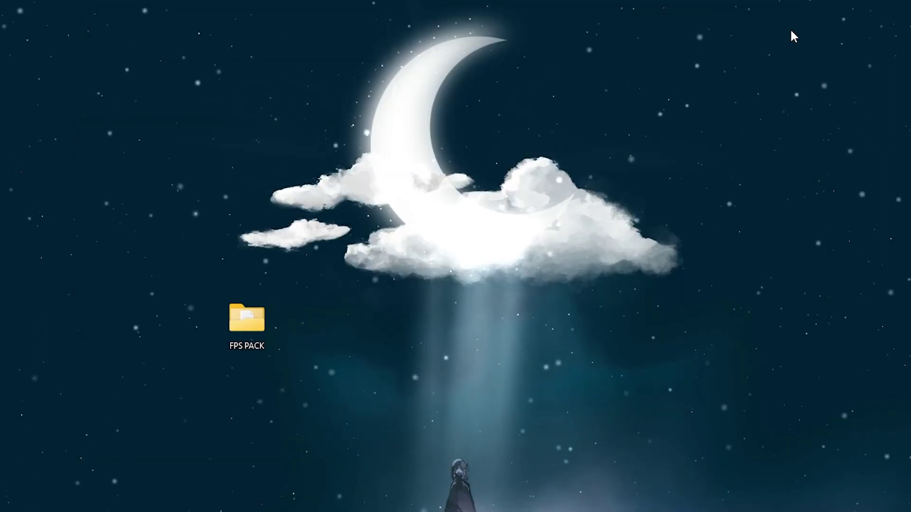
pyautogui.doubleClick(238, 318)
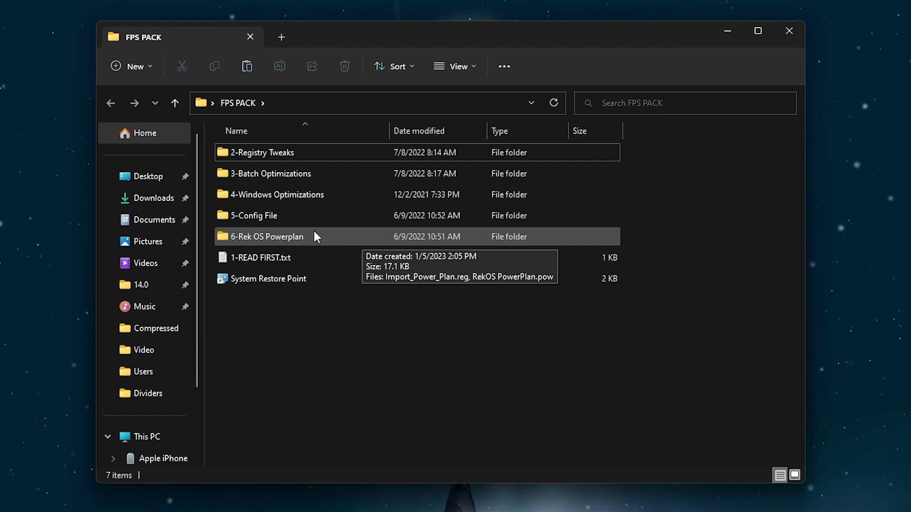
pyautogui.click(788, 32)
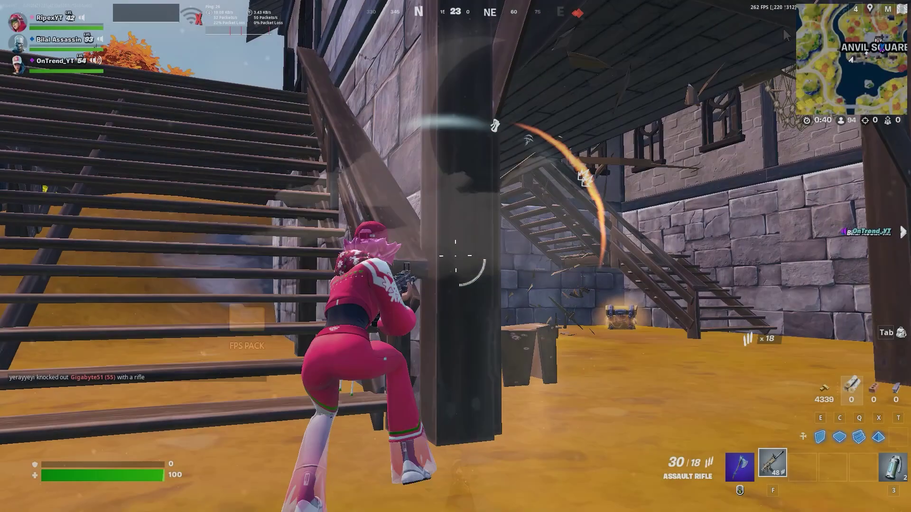
pyautogui.press('w')
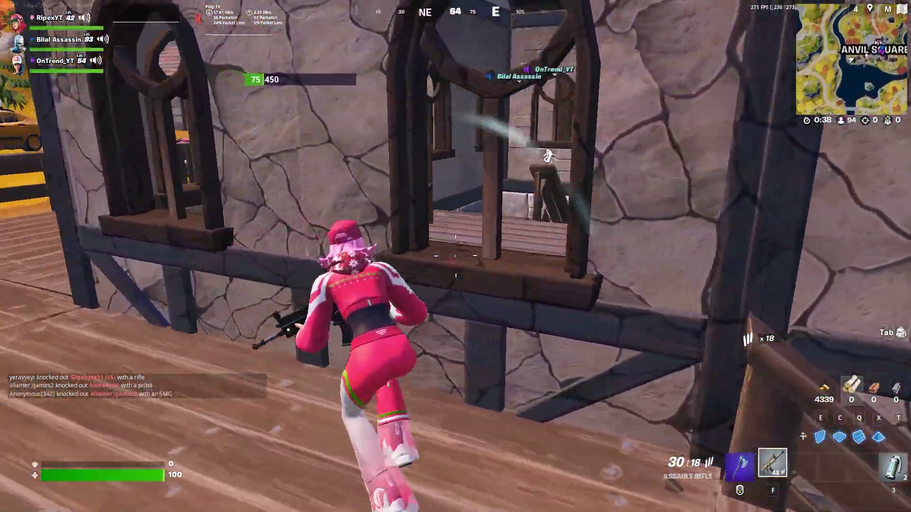
pyautogui.press('a')
pyautogui.press('w')
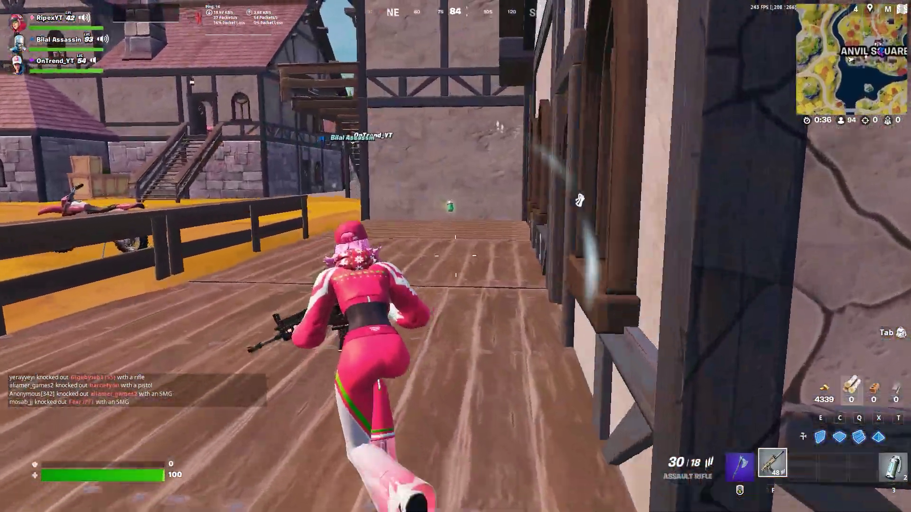
pyautogui.press('w')
pyautogui.press('alt')
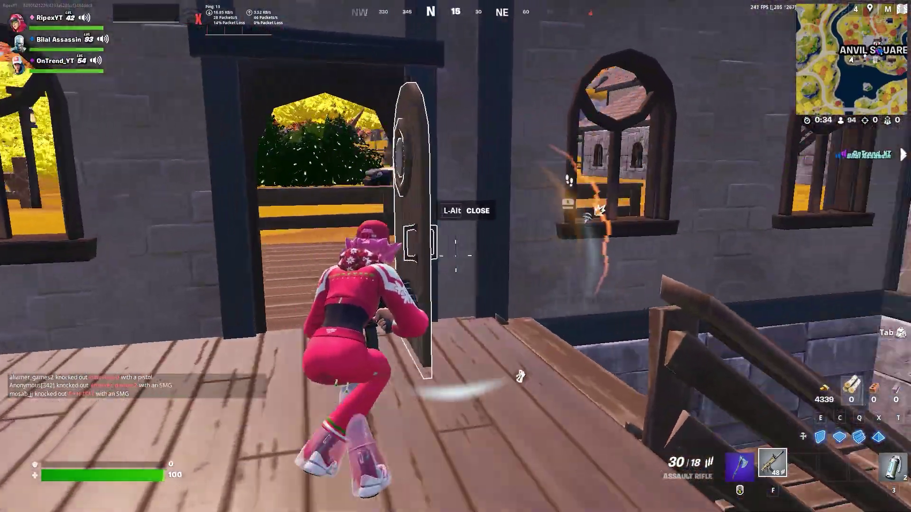
pyautogui.press('w')
pyautogui.rightClick(455, 256)
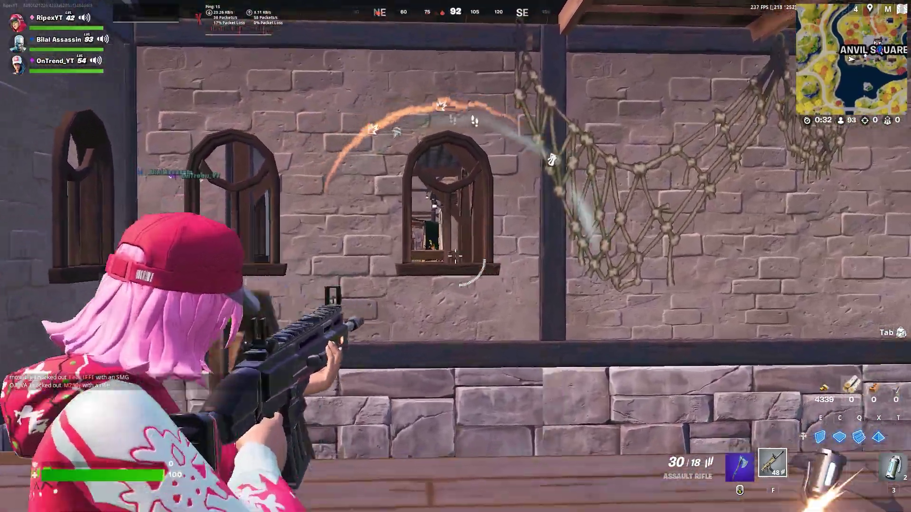
pyautogui.click(455, 256)
pyautogui.click(455, 256)
pyautogui.press('w')
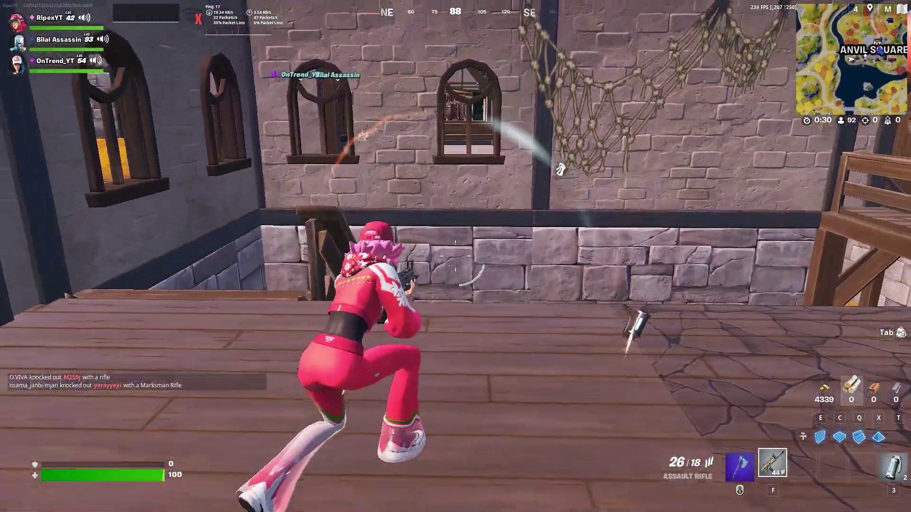
pyautogui.press('w')
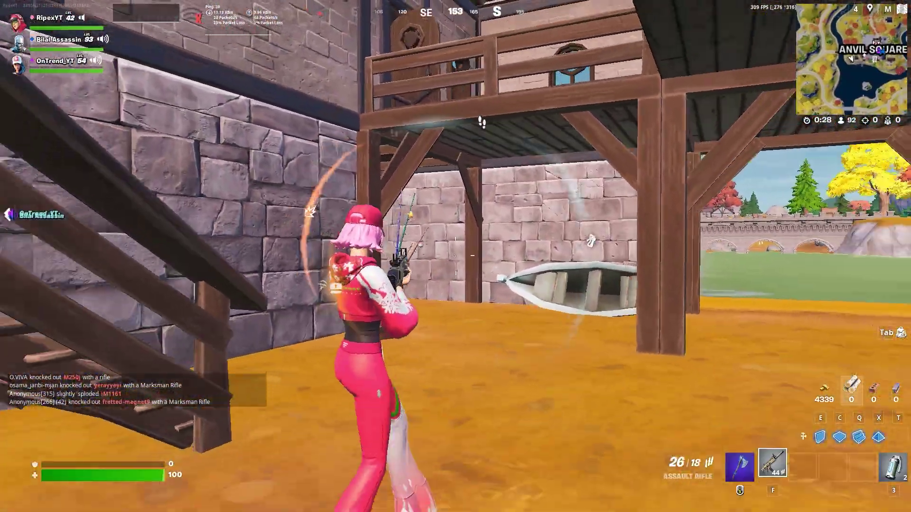
pyautogui.press('w')
pyautogui.press('e')
pyautogui.press('f')
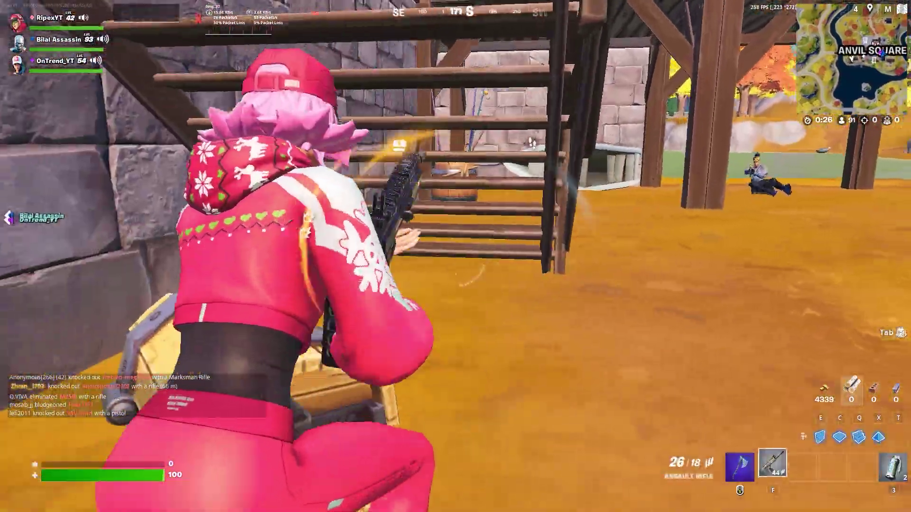
pyautogui.rightClick(456, 256)
pyautogui.click(455, 257)
pyautogui.click(455, 256)
pyautogui.click(455, 257)
pyautogui.click(455, 256)
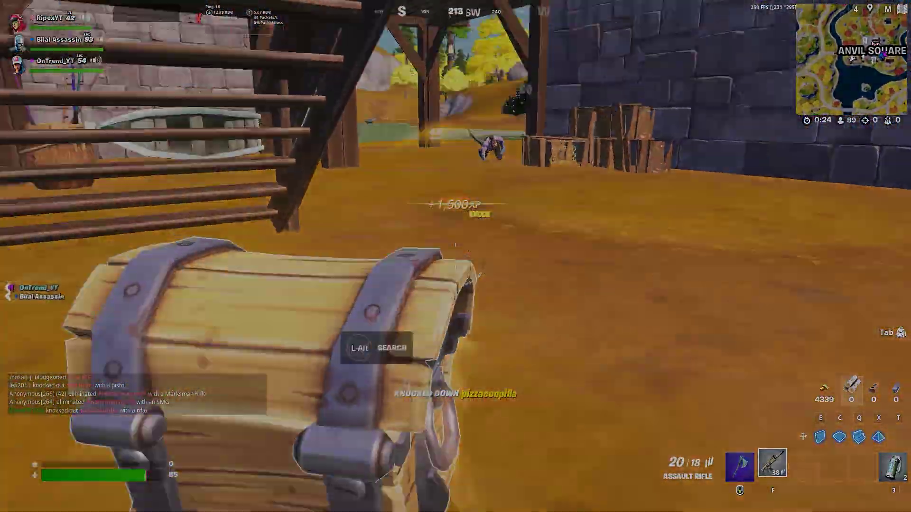